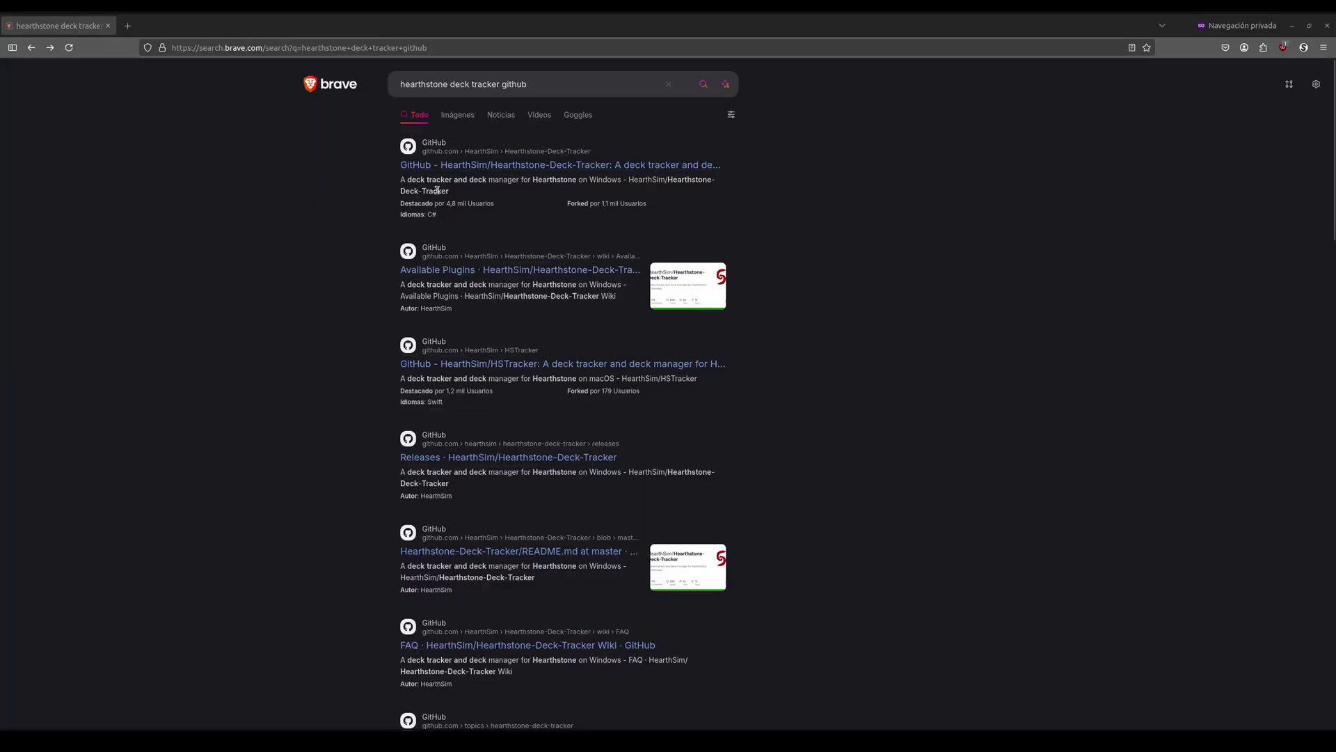
- Open HearthSim's Hearthstone-Deck-Tracker repository on GitHub and download Hearthstone.Deck.Tracker-v1.44.6.zip from the latest release
{"action": "left_click", "coordinate": [430, 167]}
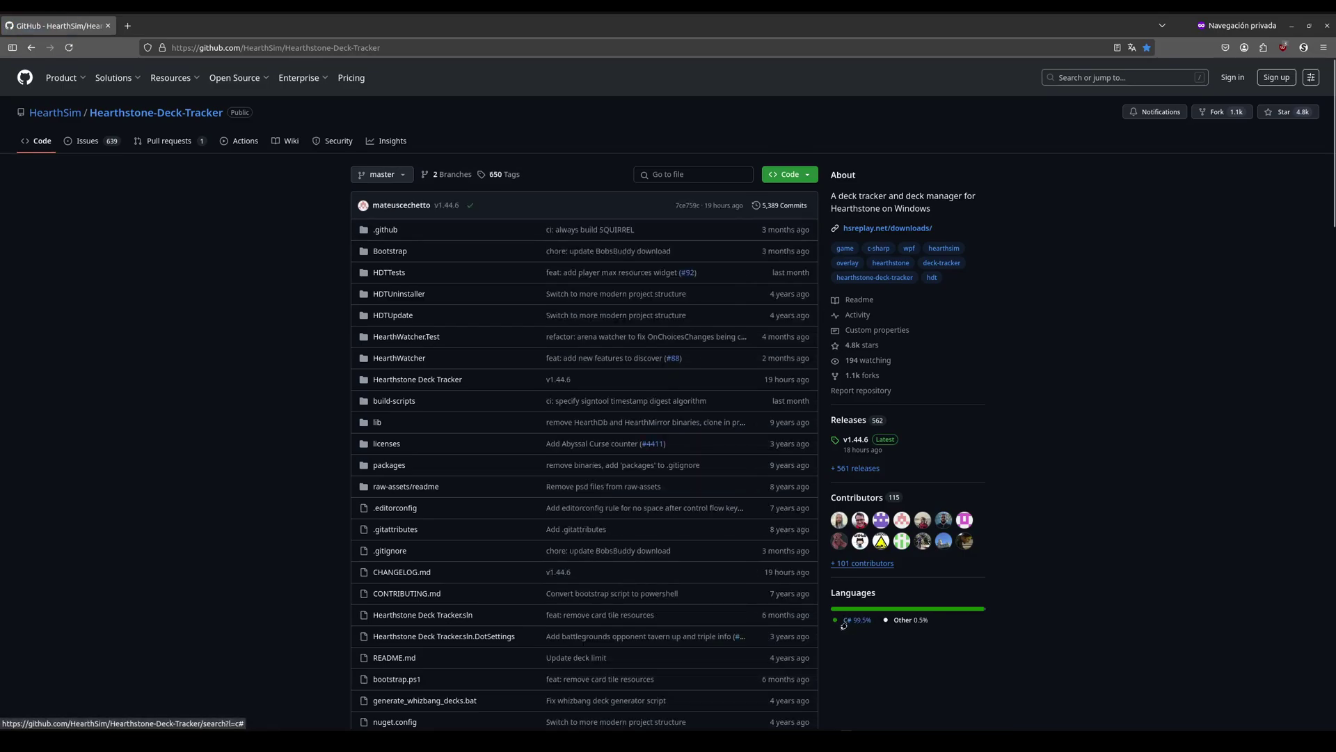
{"action": "left_click", "coordinate": [855, 440]}
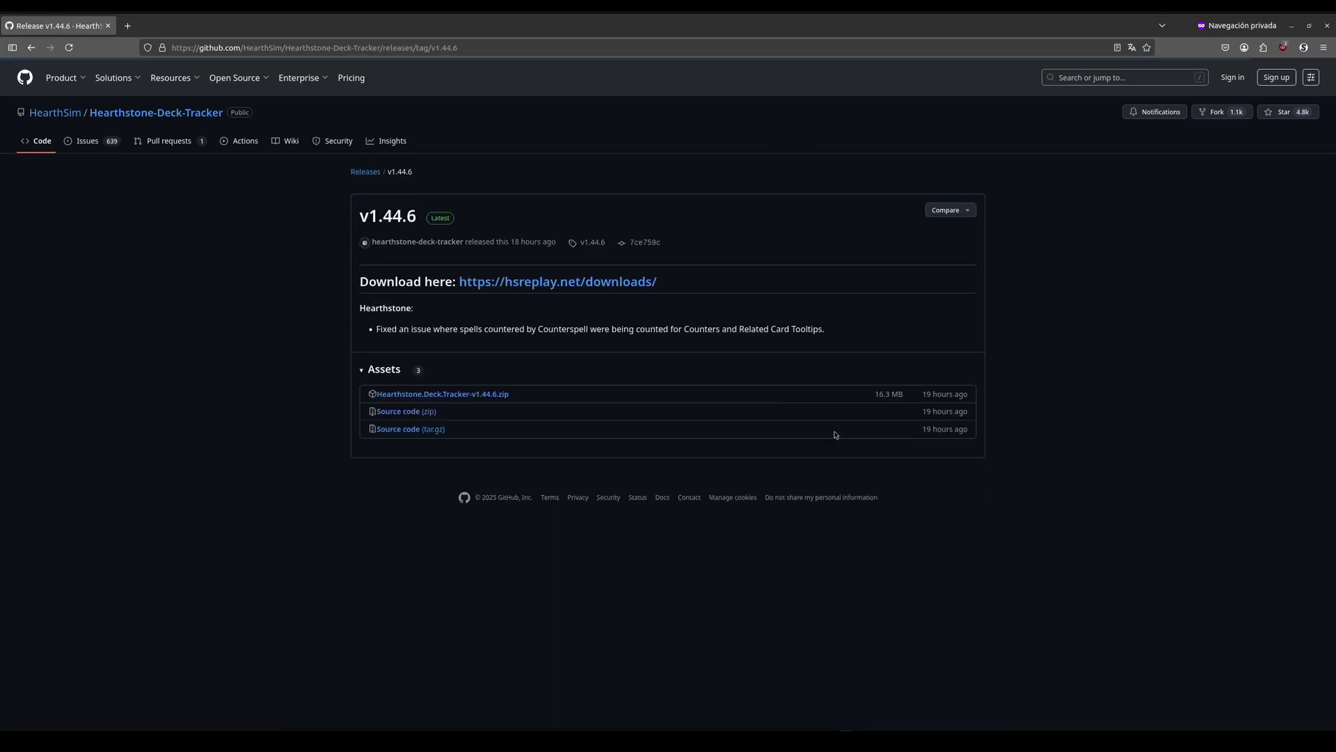
{"action": "left_click", "coordinate": [474, 394]}
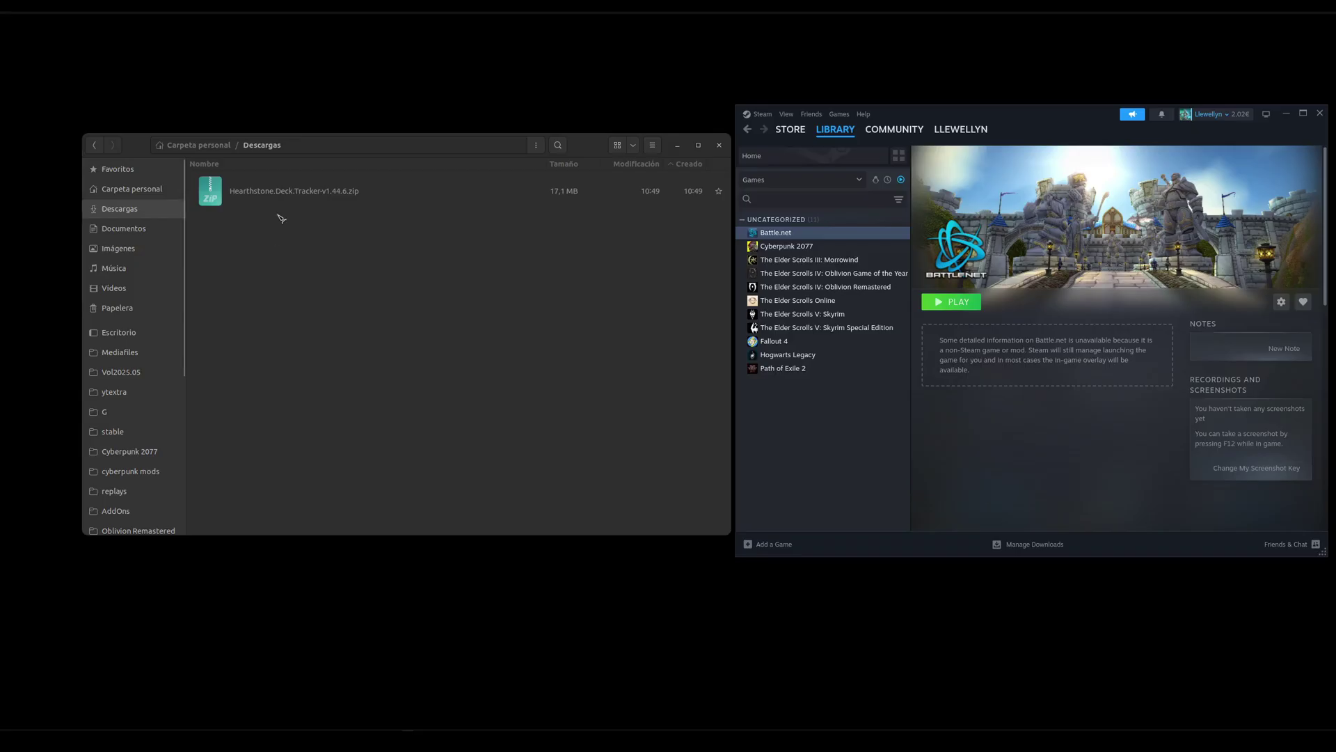
- Switch to the file manager and extract Hearthstone.Deck.Tracker-v1.44.6.zip in the Descargas folder
{"action": "left_click", "coordinate": [282, 197]}
{"action": "right_click", "coordinate": [282, 197]}
{"action": "left_click", "coordinate": [334, 317]}
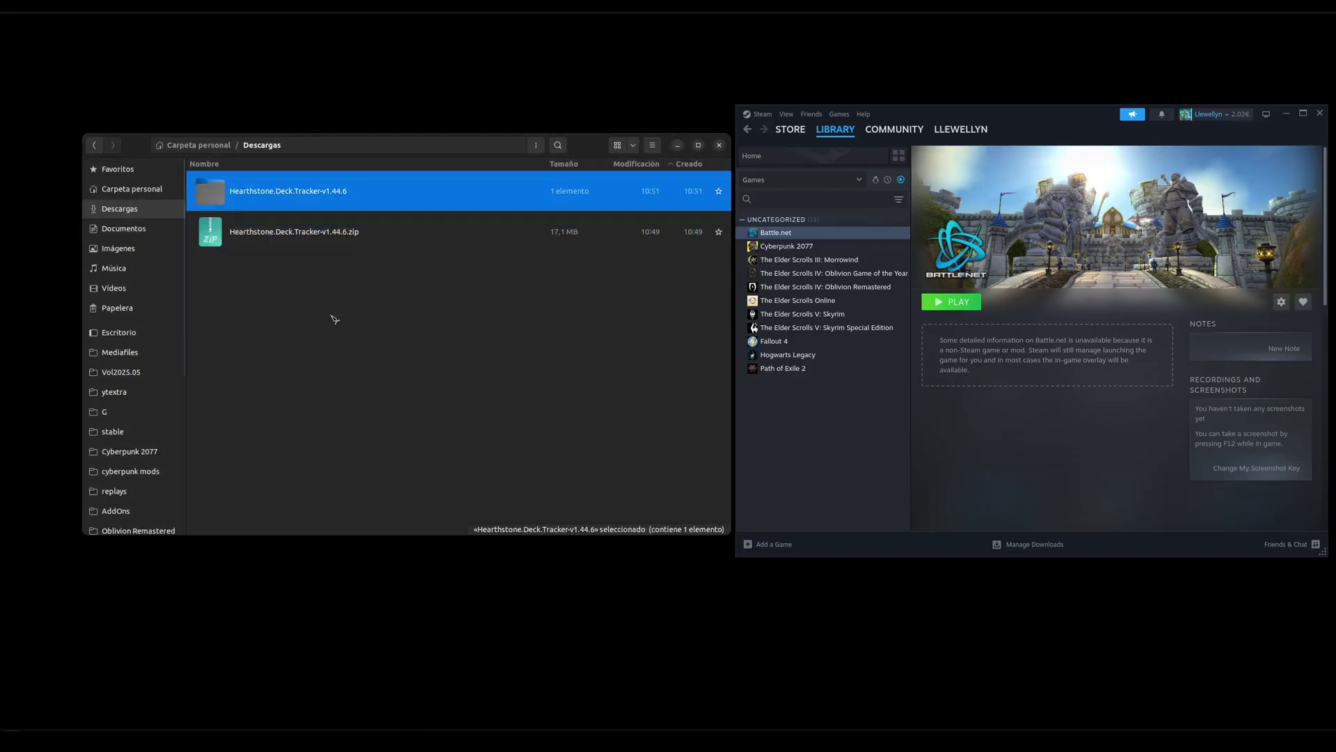
- Copy the extracted Hearthstone Deck Tracker folder into the Blizzard folder on the G2 drive and locate Hearthstone Deck Tracker.exe inside it
{"action": "double_click", "coordinate": [297, 194]}
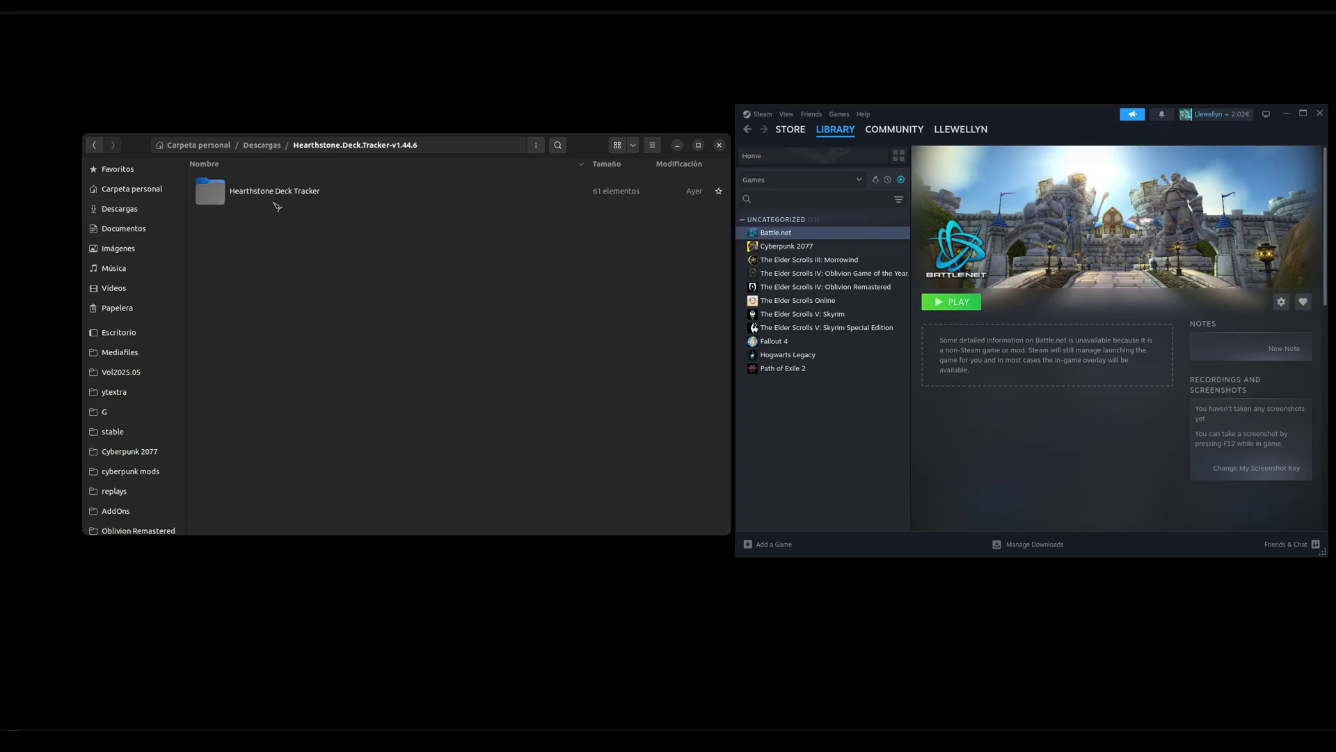
{"action": "left_click", "coordinate": [275, 205]}
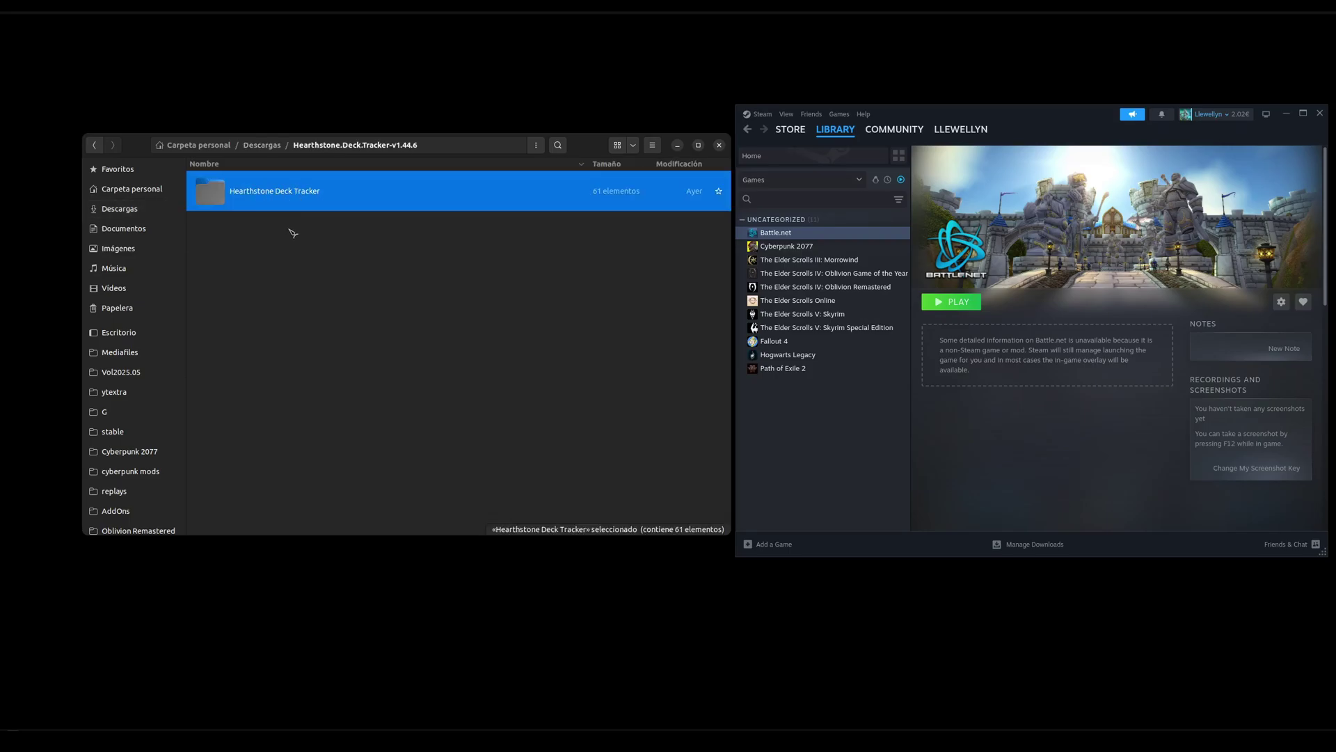
{"action": "scroll", "coordinate": [155, 352], "scroll_direction": "down", "scroll_amount": 5}
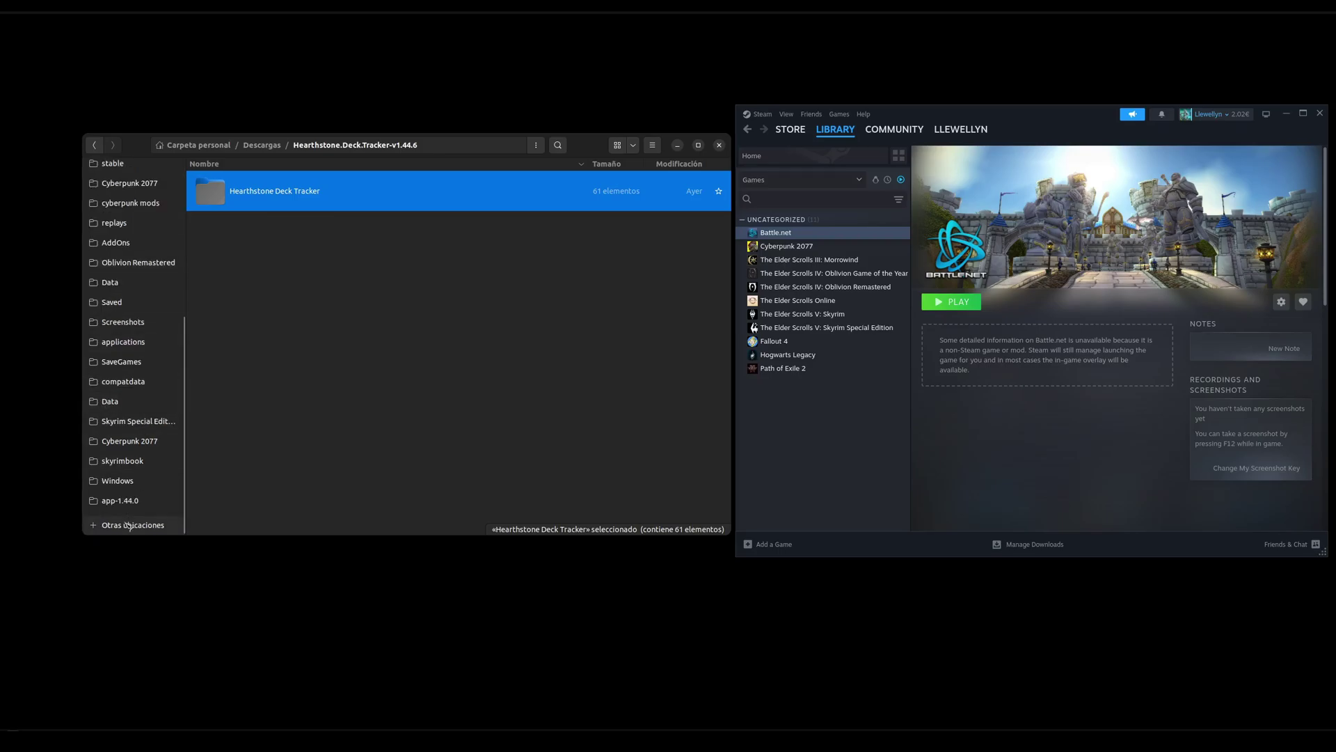
{"action": "left_click", "coordinate": [132, 525]}
{"action": "left_click", "coordinate": [226, 216]}
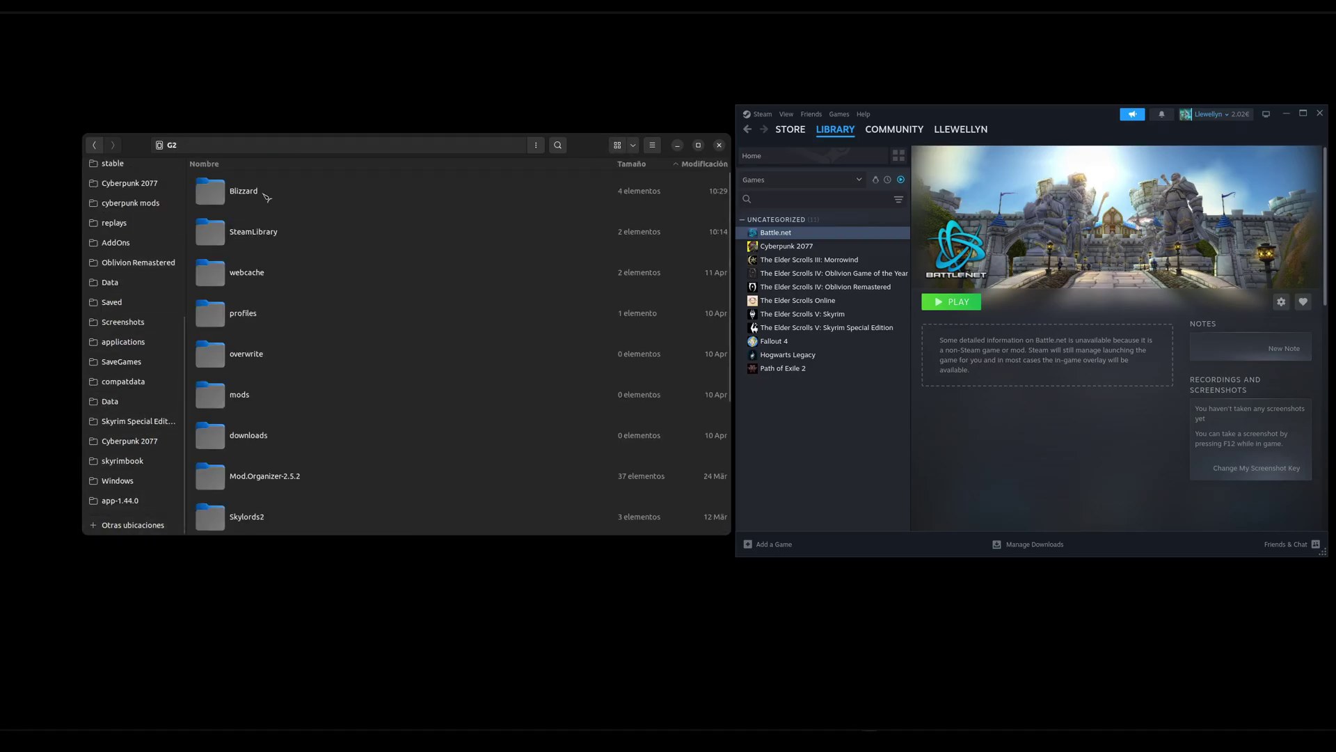
{"action": "double_click", "coordinate": [252, 192]}
{"action": "key", "text": "ctrl+v"}
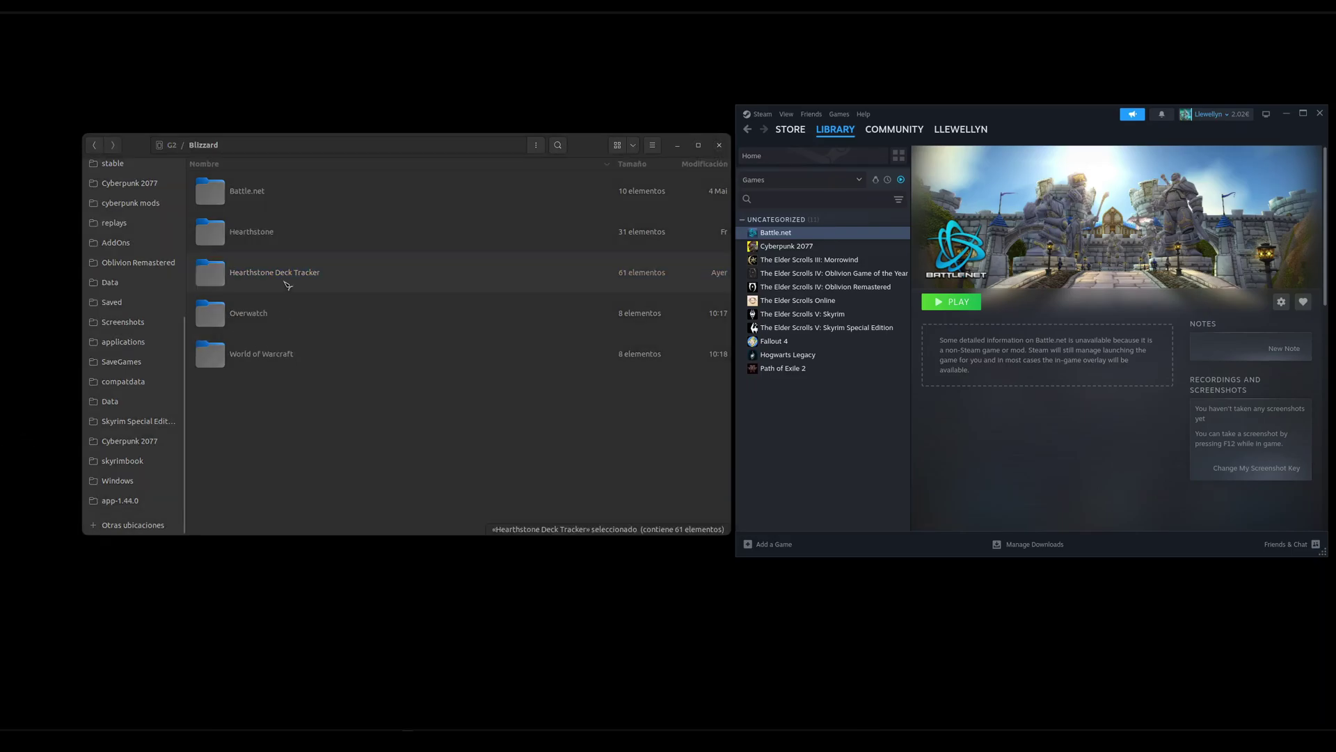
{"action": "double_click", "coordinate": [286, 278]}
{"action": "scroll", "coordinate": [285, 274], "scroll_direction": "down", "scroll_amount": 6}
{"action": "scroll", "coordinate": [286, 276], "scroll_direction": "down", "scroll_amount": 5}
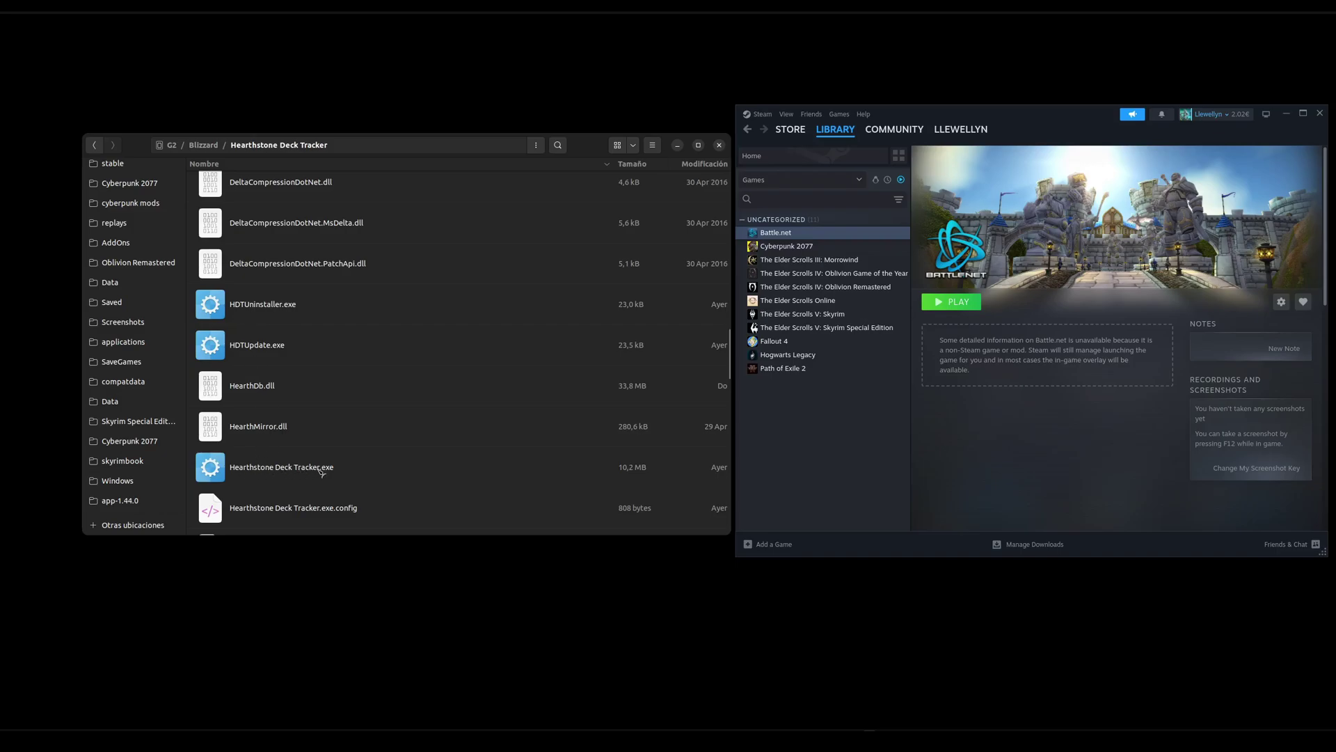
{"action": "scroll", "coordinate": [341, 472], "scroll_direction": "down", "scroll_amount": 1}
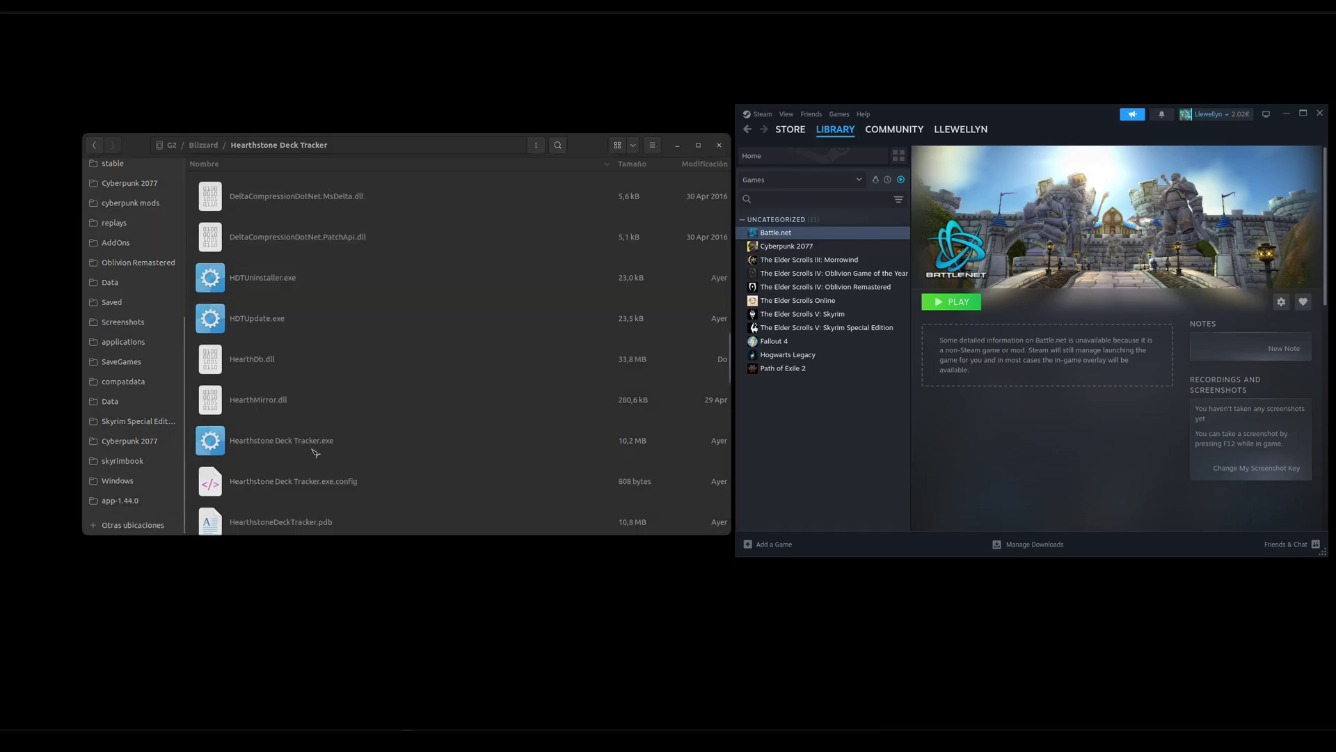
- Switch to Steam and add Hearthstone Deck Tracker.exe from G2/Blizzard/Hearthstone Deck Tracker to the library as a non-Steam game
{"action": "left_click", "coordinate": [767, 545]}
{"action": "left_click", "coordinate": [801, 553]}
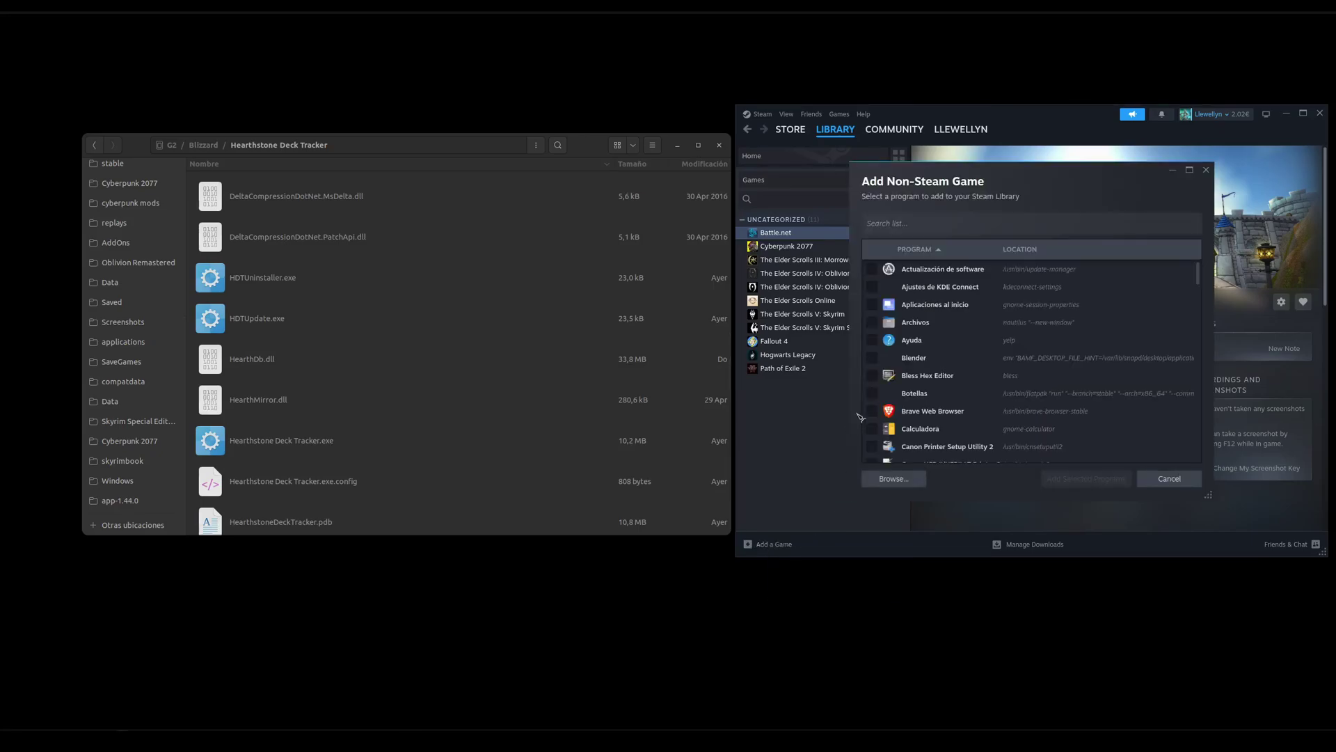
{"action": "left_click", "coordinate": [894, 479]}
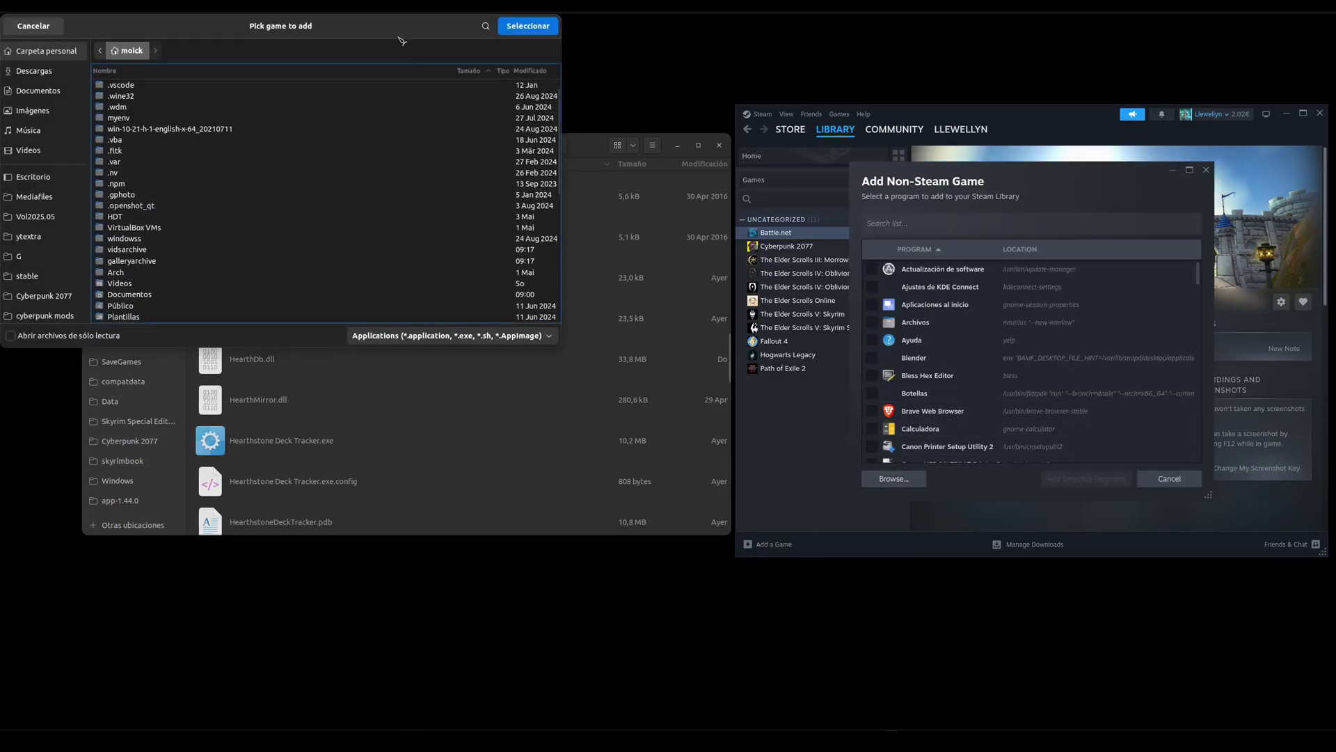
{"action": "scroll", "coordinate": [524, 427], "scroll_direction": "down", "scroll_amount": 5}
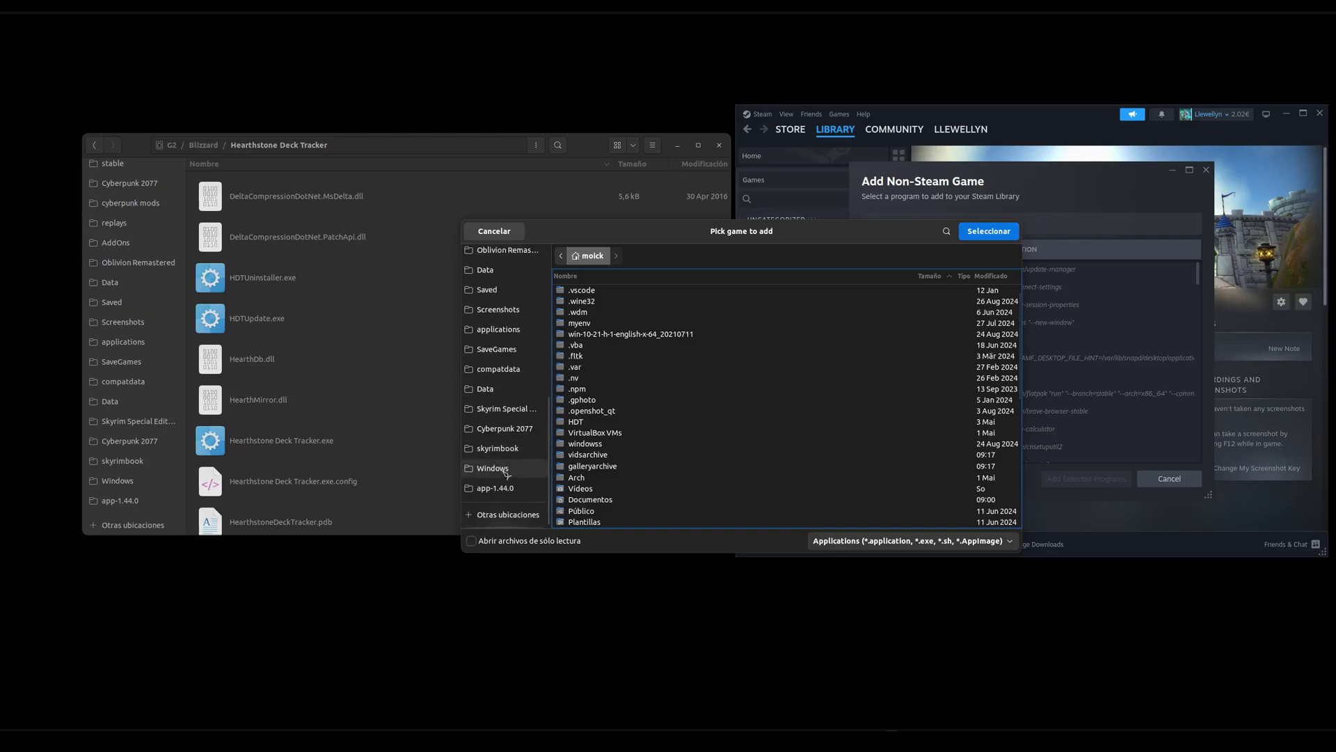
{"action": "left_click", "coordinate": [507, 514]}
{"action": "left_click", "coordinate": [610, 305]}
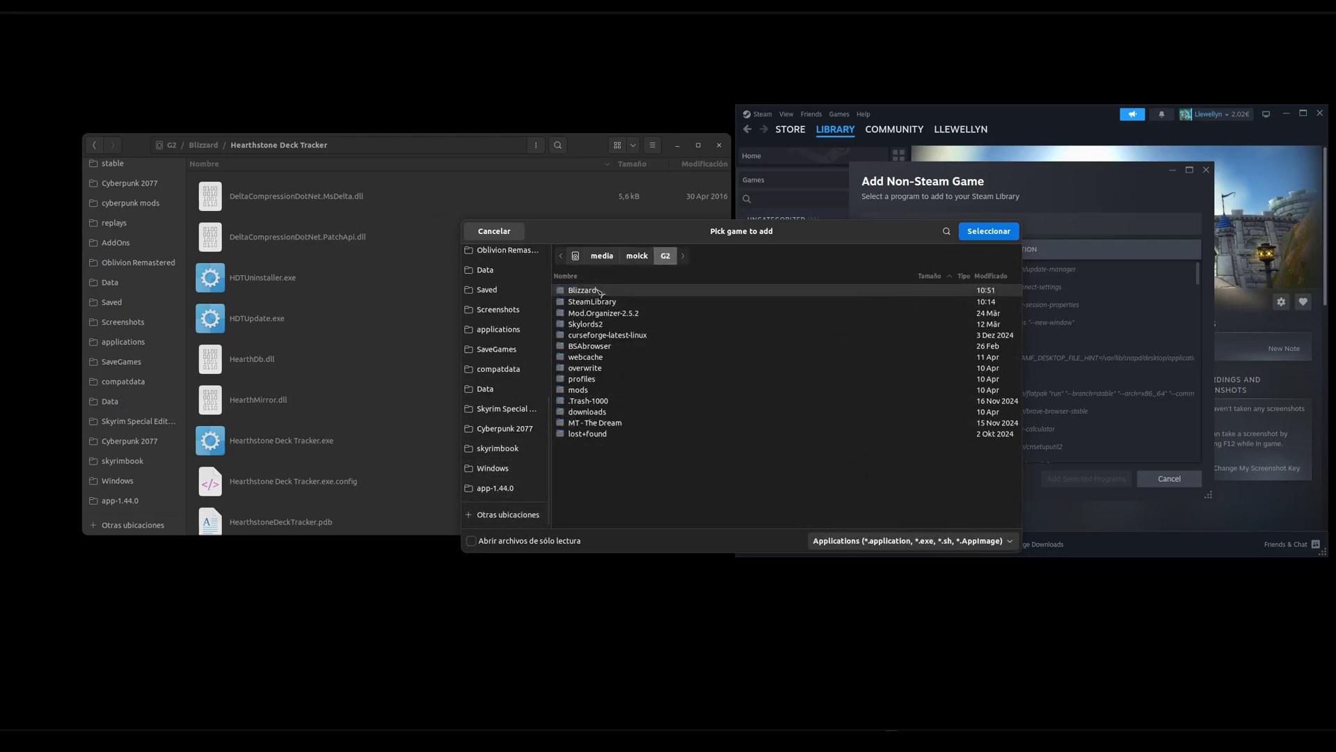
{"action": "double_click", "coordinate": [603, 299]}
{"action": "double_click", "coordinate": [613, 314]}
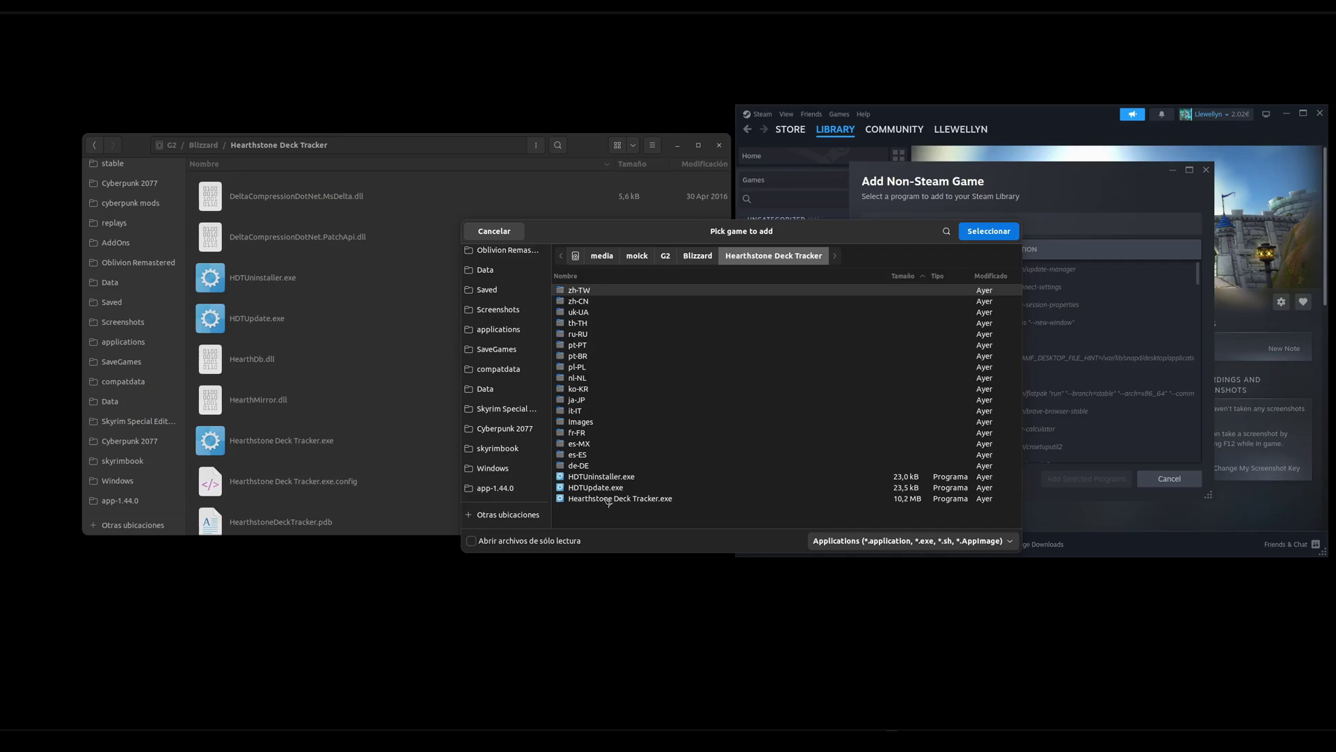
{"action": "left_click", "coordinate": [631, 500]}
{"action": "left_click", "coordinate": [989, 230]}
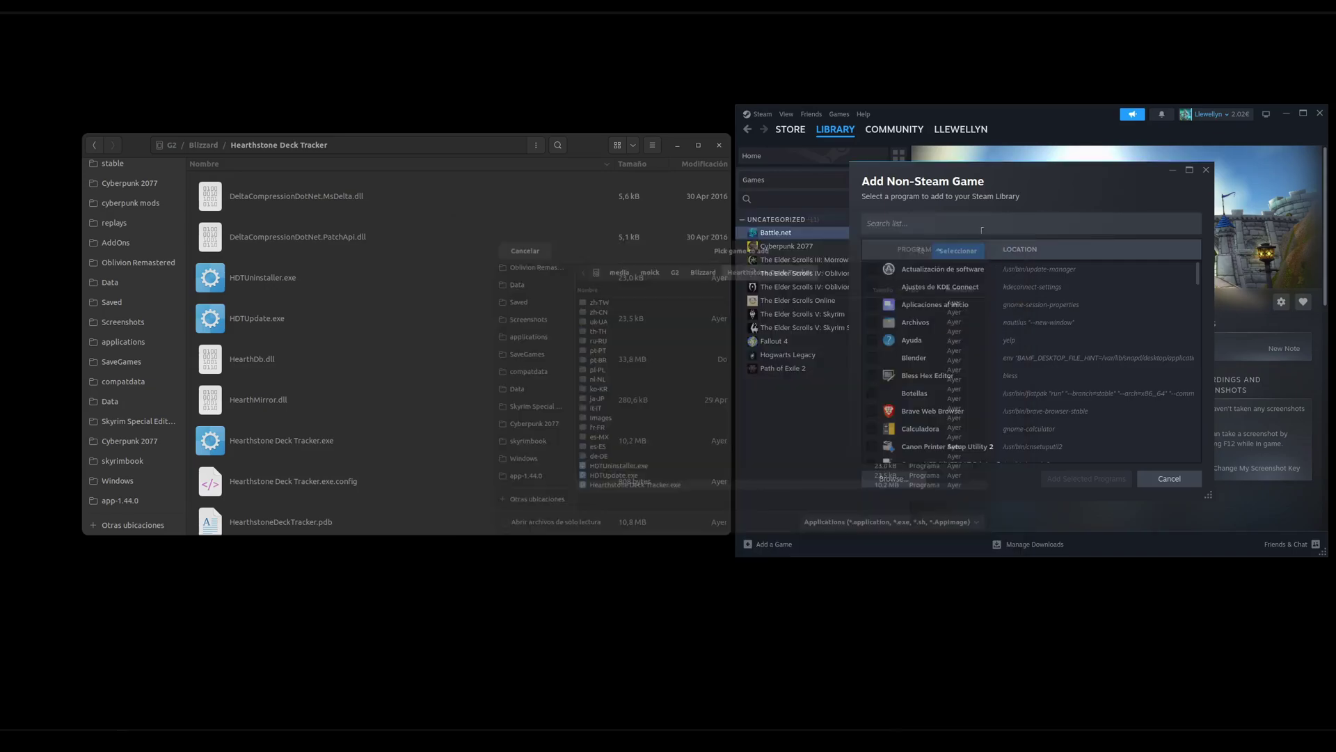
{"action": "left_click", "coordinate": [1088, 479]}
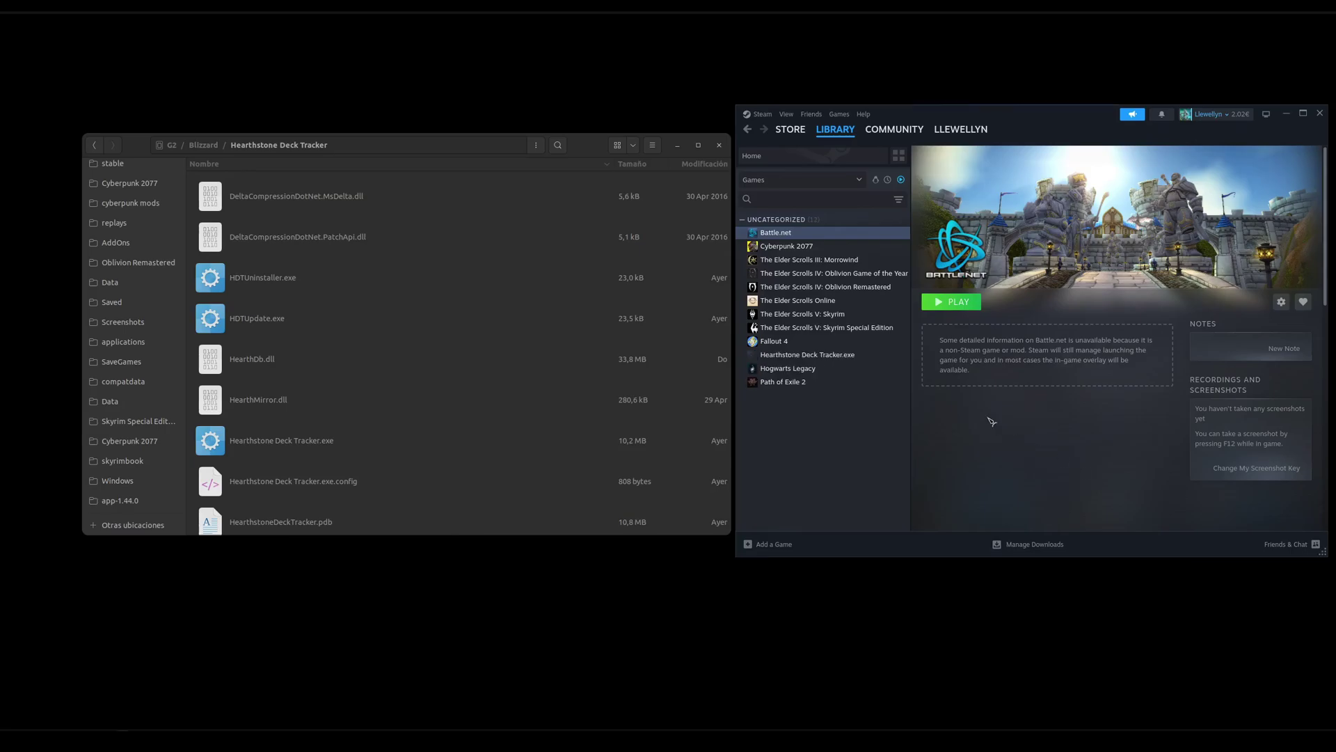
- Force Proton 10.0-1 (beta) as the compatibility tool for Hearthstone Deck Tracker.exe and close its properties
{"action": "left_click", "coordinate": [820, 356]}
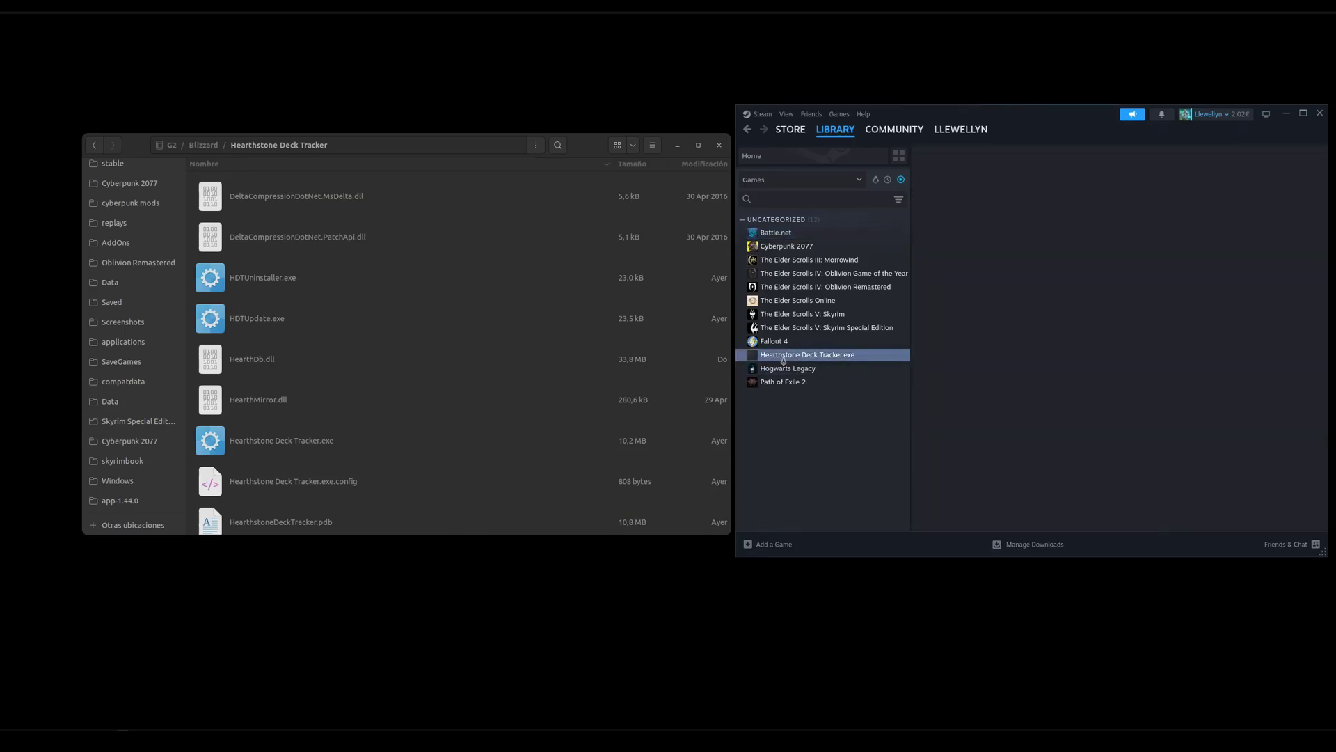
{"action": "right_click", "coordinate": [826, 358]}
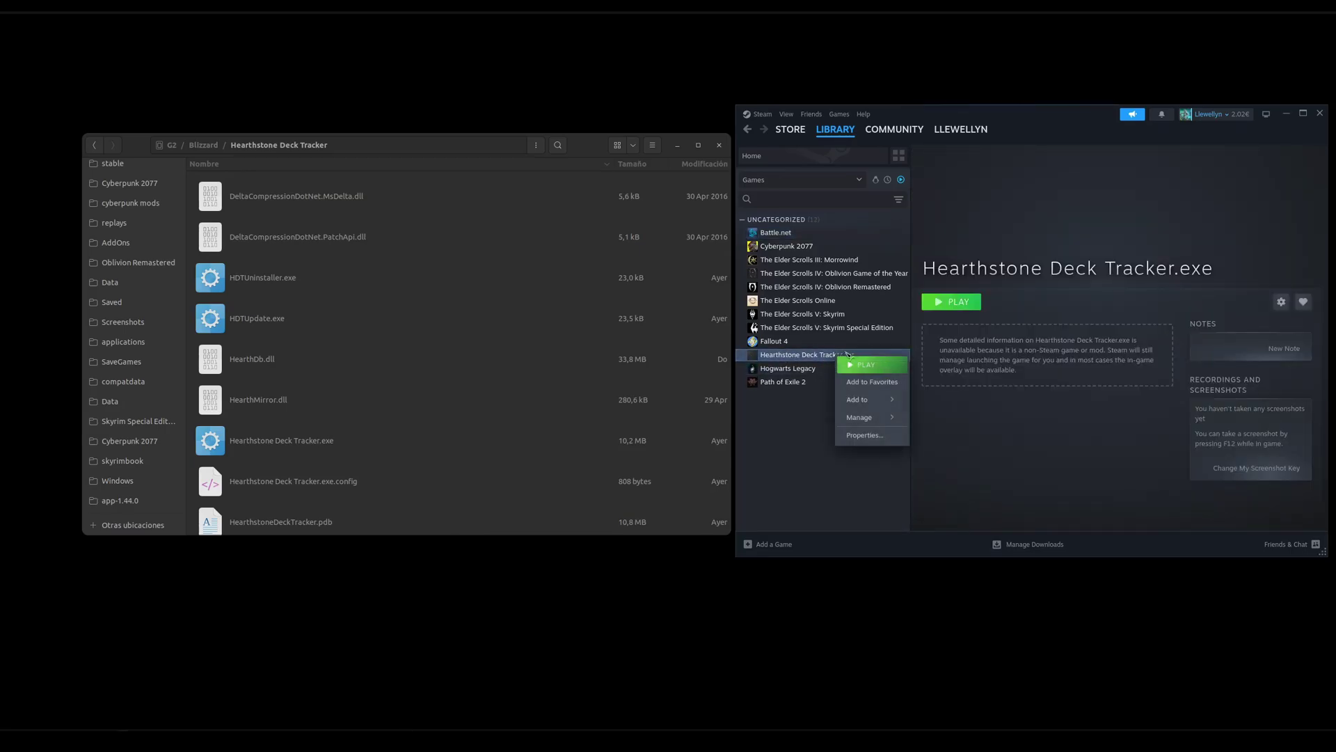
{"action": "left_click", "coordinate": [878, 438]}
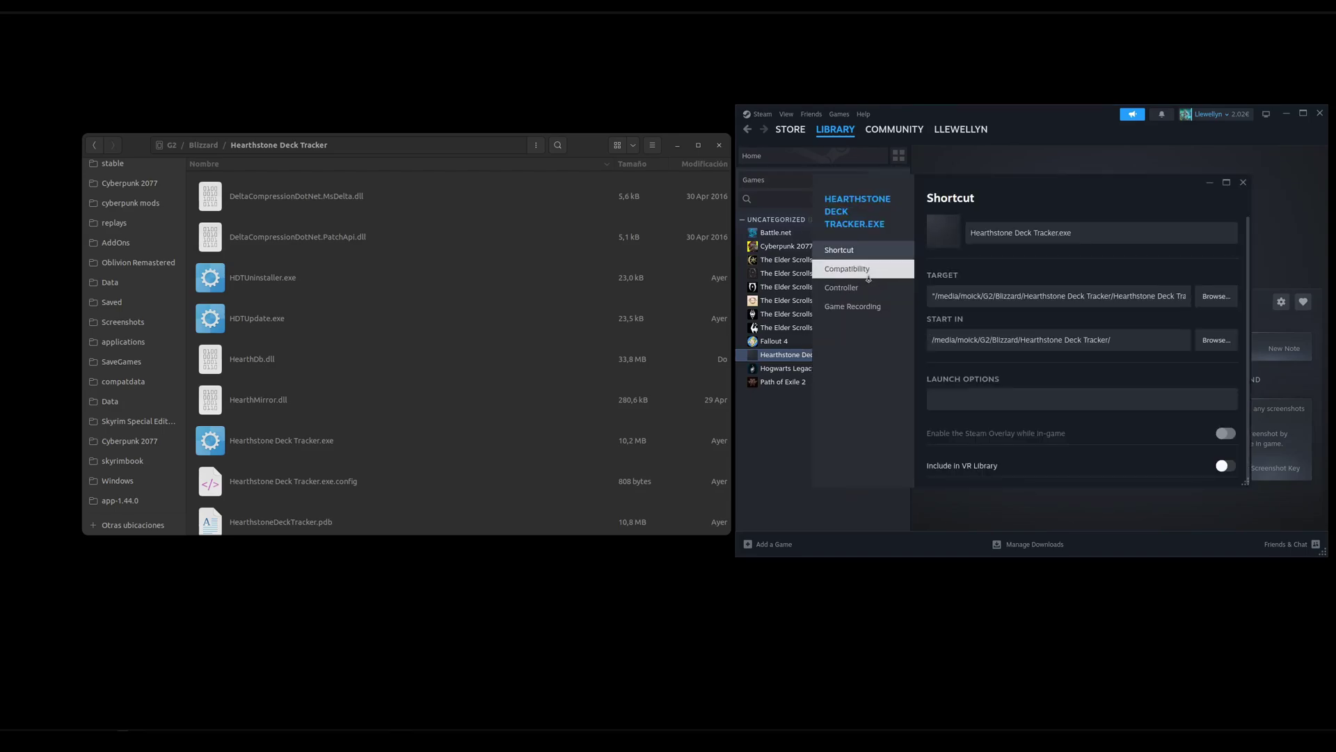
{"action": "left_click", "coordinate": [875, 277]}
{"action": "left_click", "coordinate": [937, 224]}
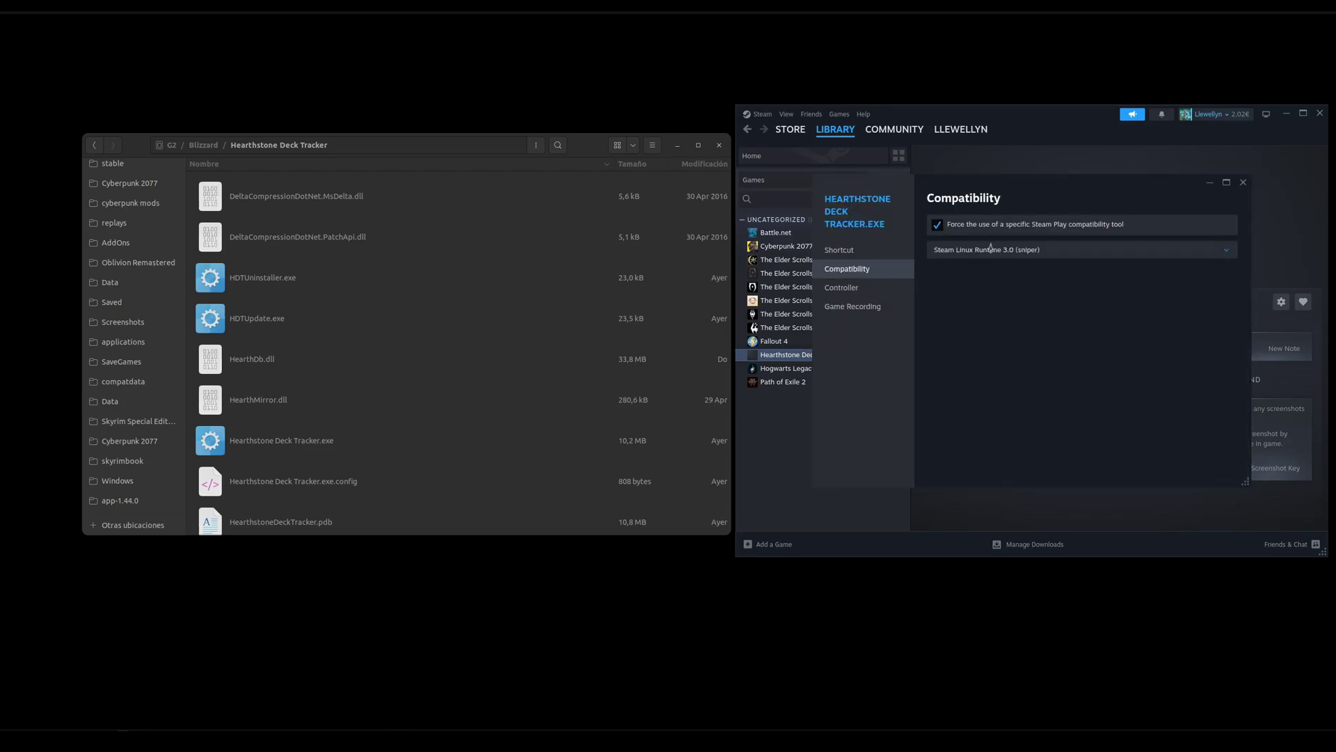
{"action": "left_click", "coordinate": [991, 249]}
{"action": "scroll", "coordinate": [1000, 355], "scroll_direction": "down", "scroll_amount": 3}
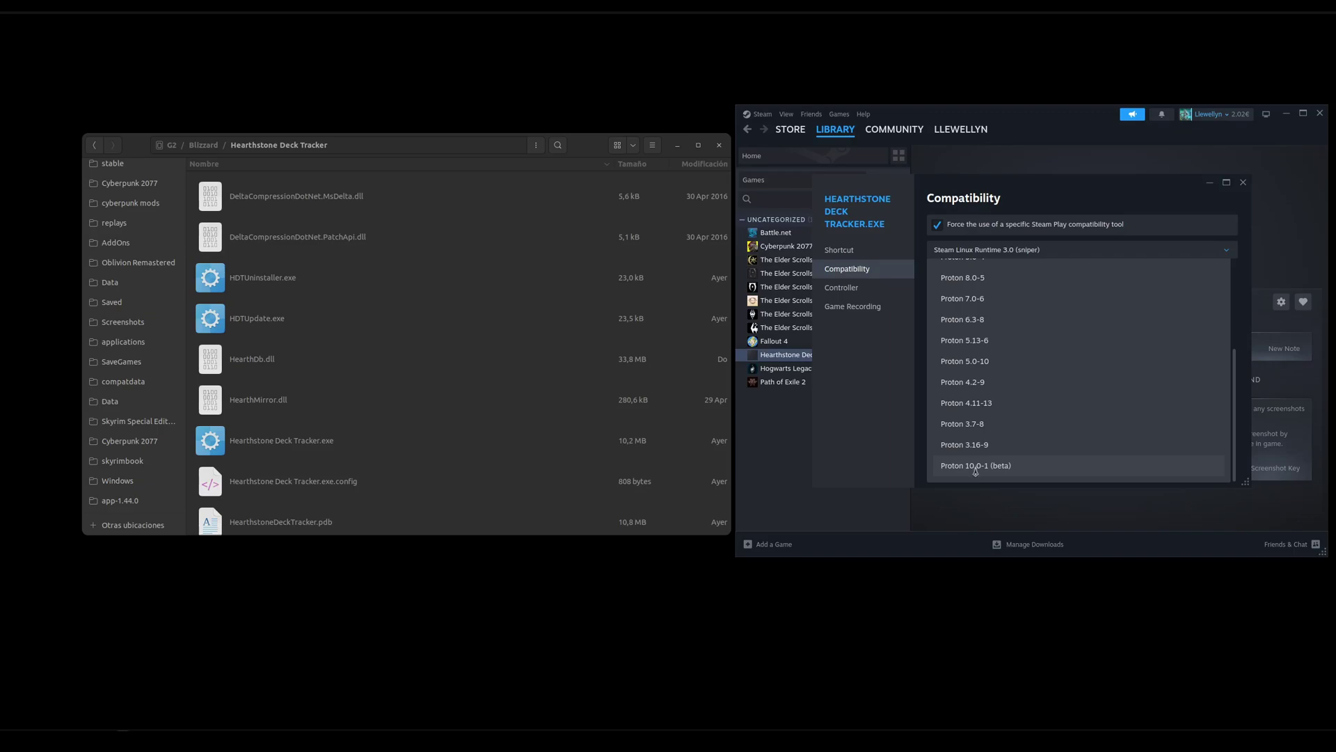
{"action": "left_click", "coordinate": [976, 465]}
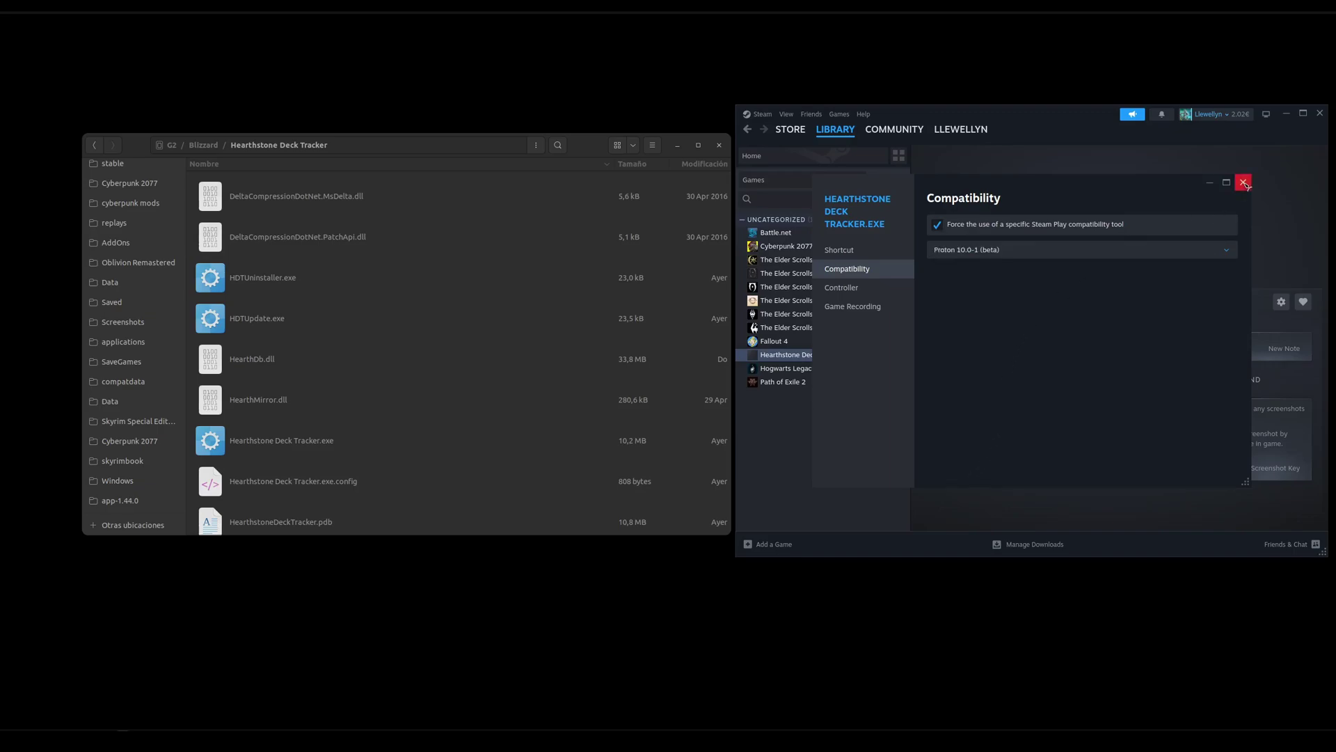
{"action": "left_click", "coordinate": [1243, 182]}
- Copy the STEAM_COMPAT_DATA_PATH=~/.steam/debian-installation/steamapps/compatdata/XXXXXX %command% line from HDTcode into the launch options of Hearthstone Deck Tracker.exe
{"action": "key", "text": "alt+Tab"}
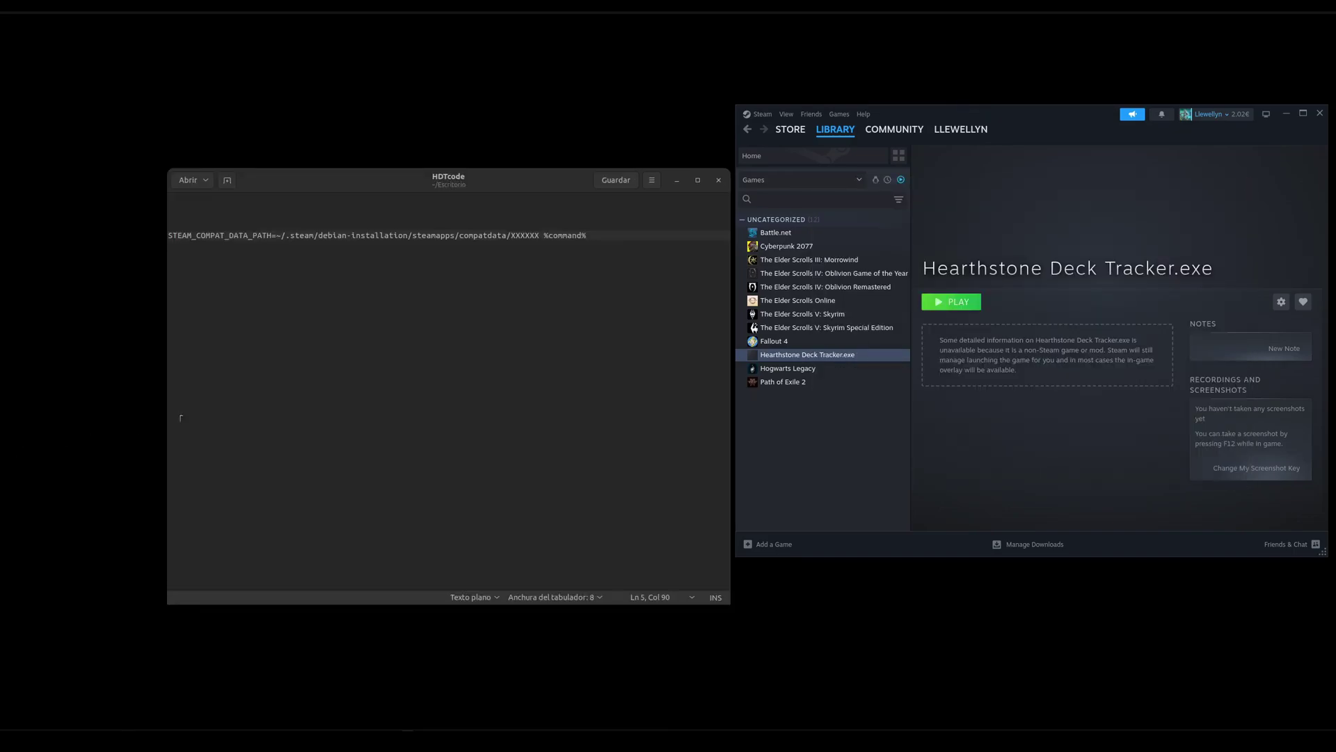
{"action": "right_click", "coordinate": [796, 356]}
{"action": "left_click", "coordinate": [825, 435]}
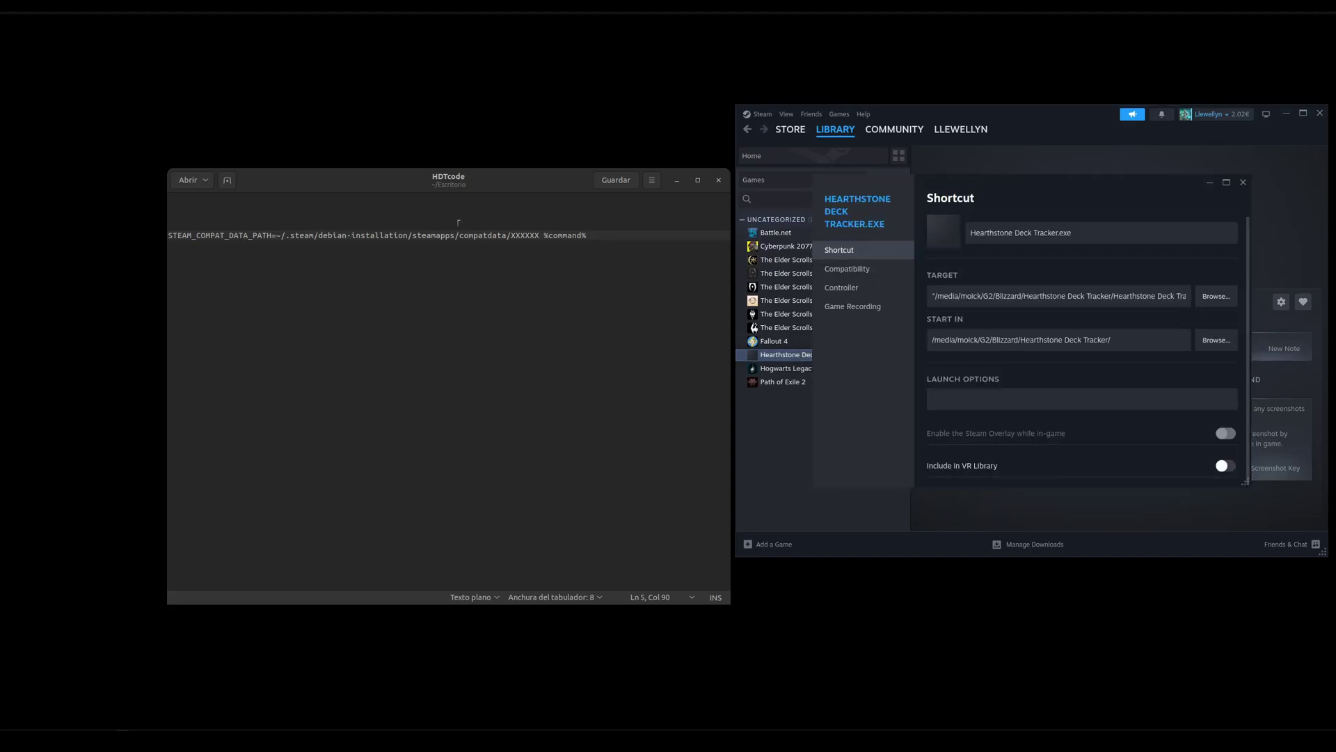
{"action": "triple_click", "coordinate": [396, 237]}
{"action": "key", "text": "ctrl+c"}
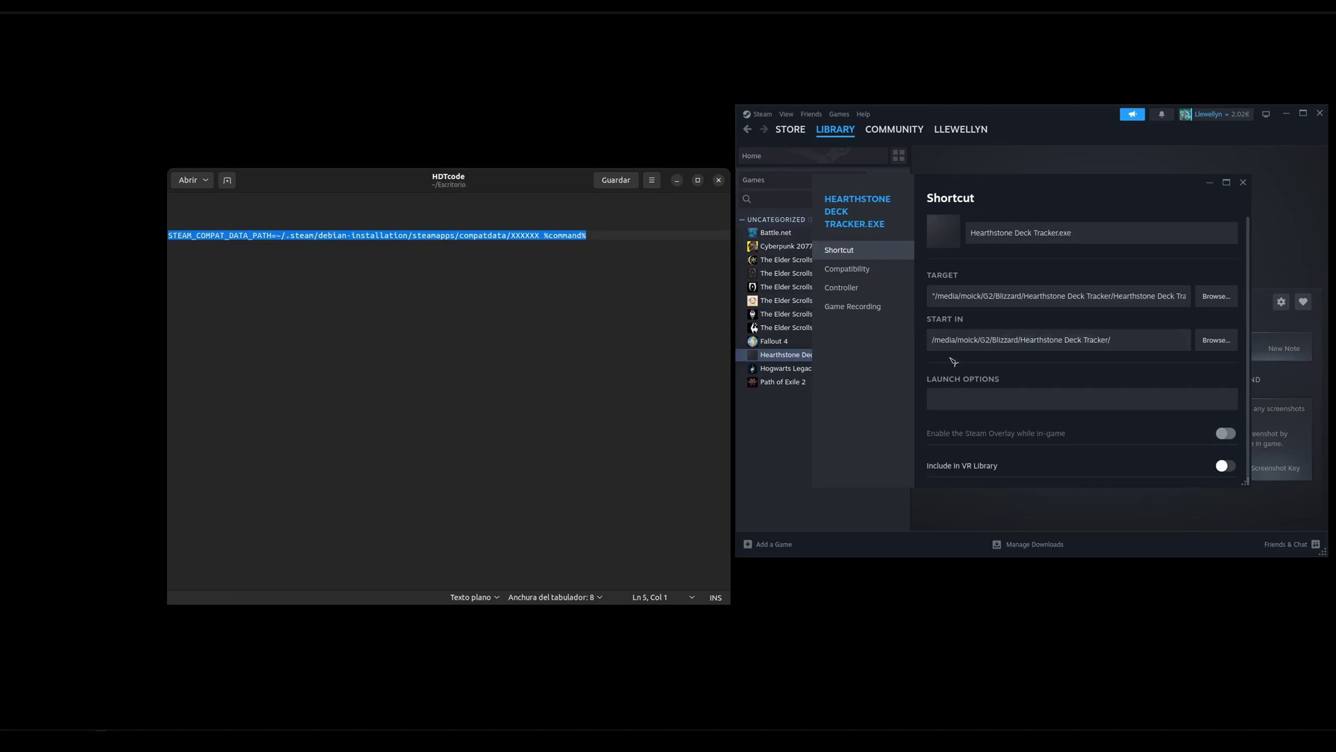
{"action": "left_click", "coordinate": [987, 398]}
{"action": "key", "text": "ctrl+v"}
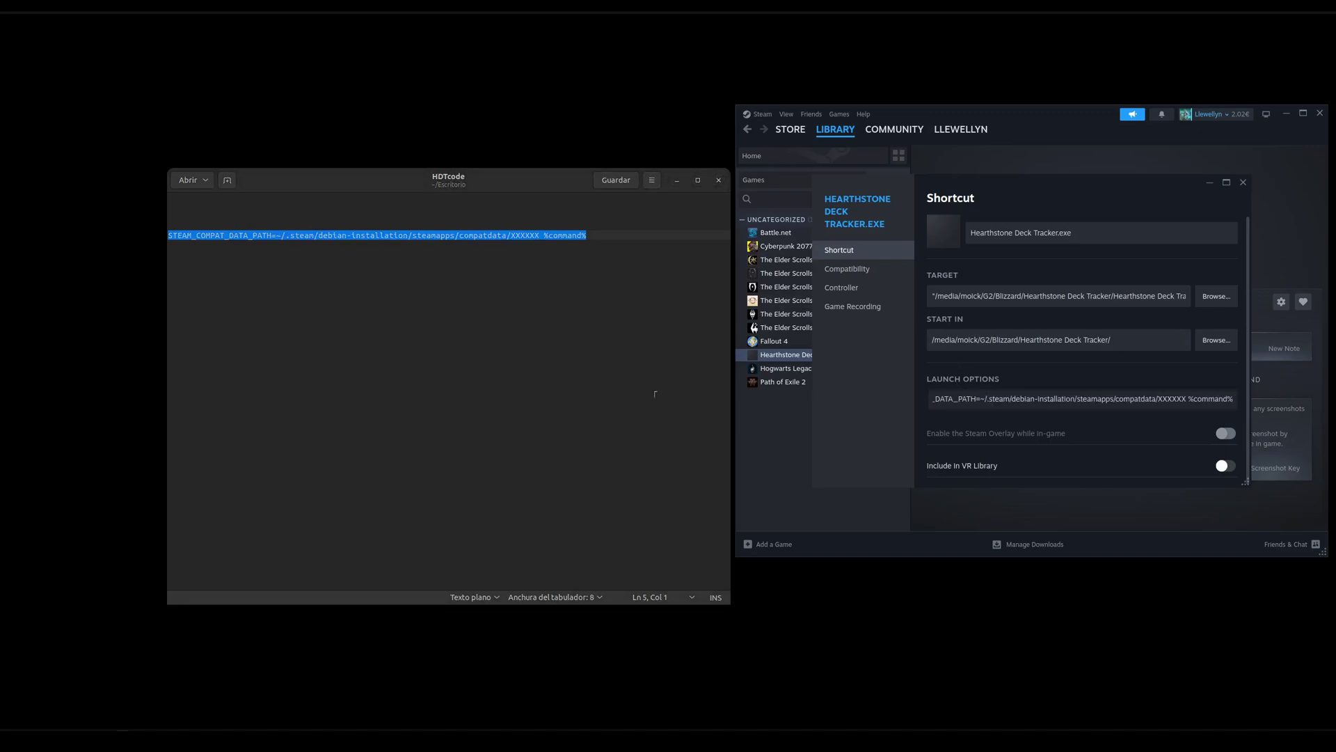
- Bring up the home folder in the file manager and locate the XXXXXX placeholder in the shortcut's launch options
{"action": "key", "text": "alt+Tab"}
{"action": "left_click", "coordinate": [1219, 398]}
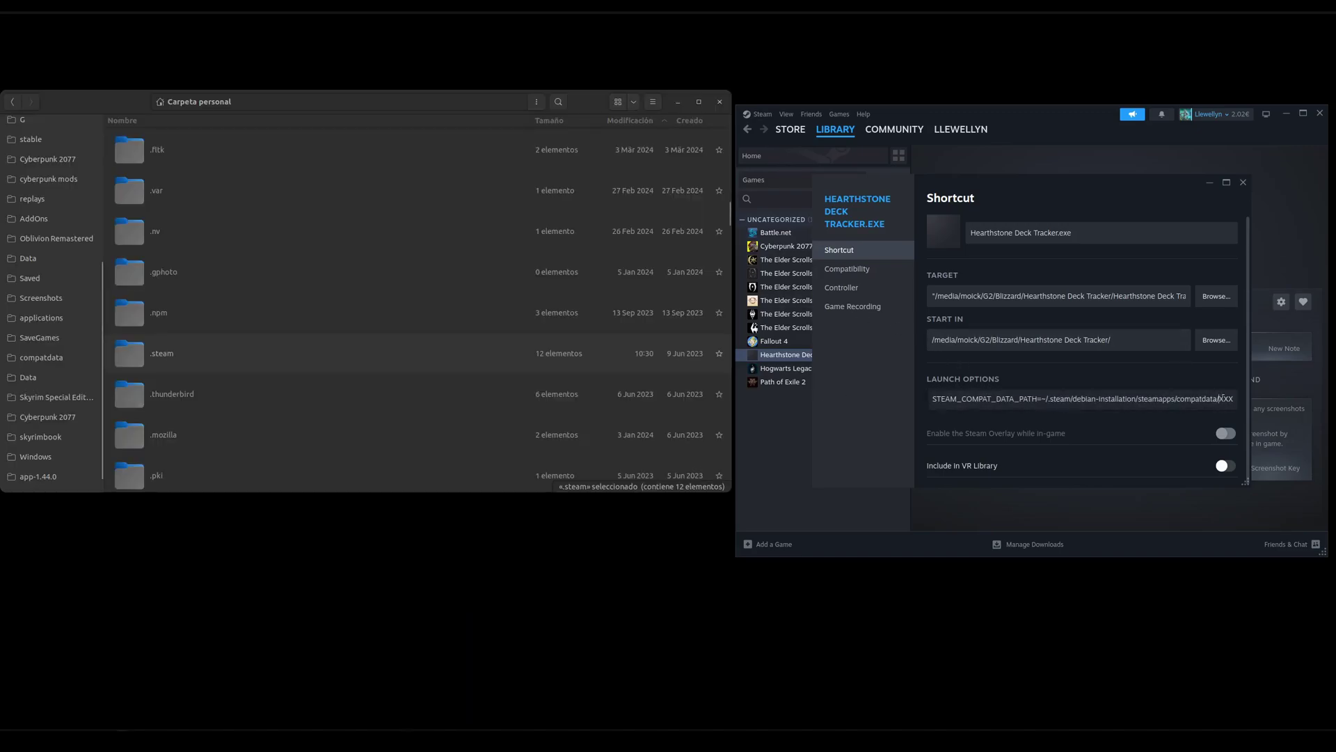
{"action": "left_click_drag", "start_coordinate": [1219, 399], "coordinate": [1236, 398]}
{"action": "left_click", "coordinate": [1161, 398]}
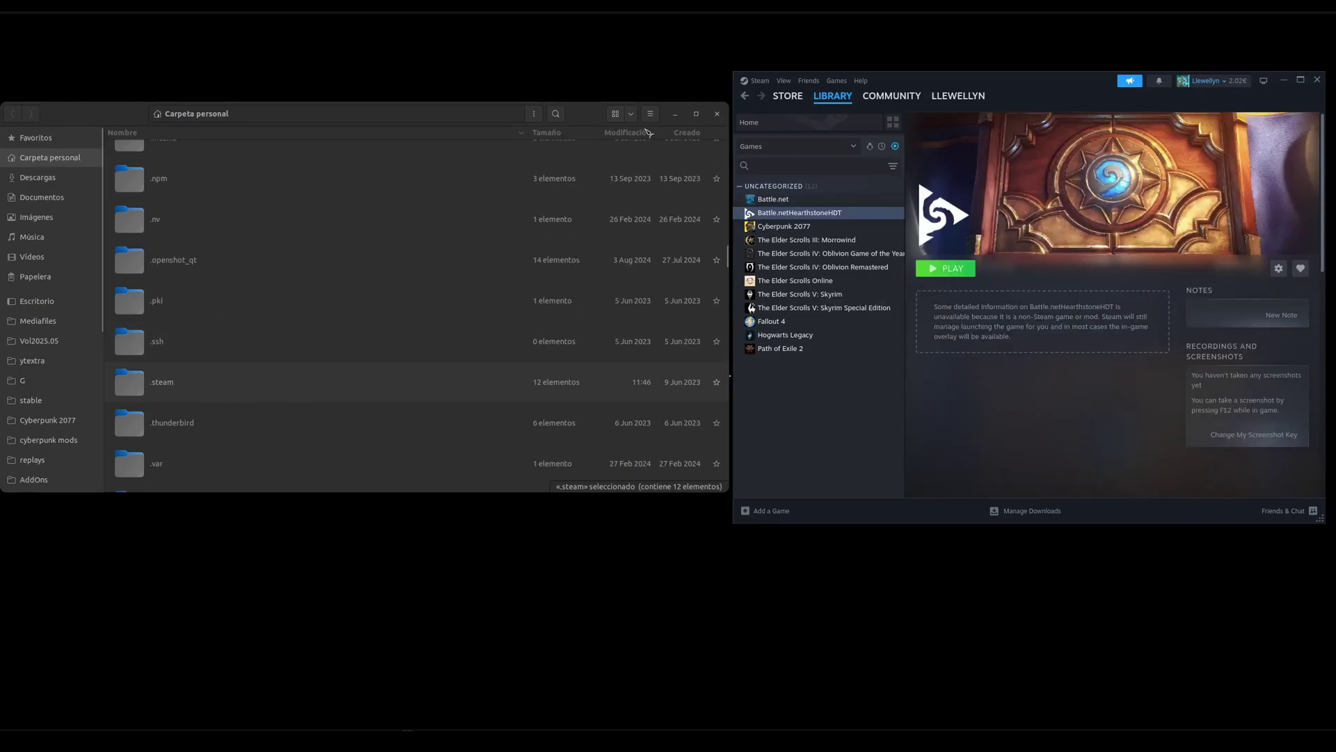
- Check the hidden-files option in the home folder and open .steam/debian-installation/steamapps/compatdata
{"action": "left_click", "coordinate": [650, 114]}
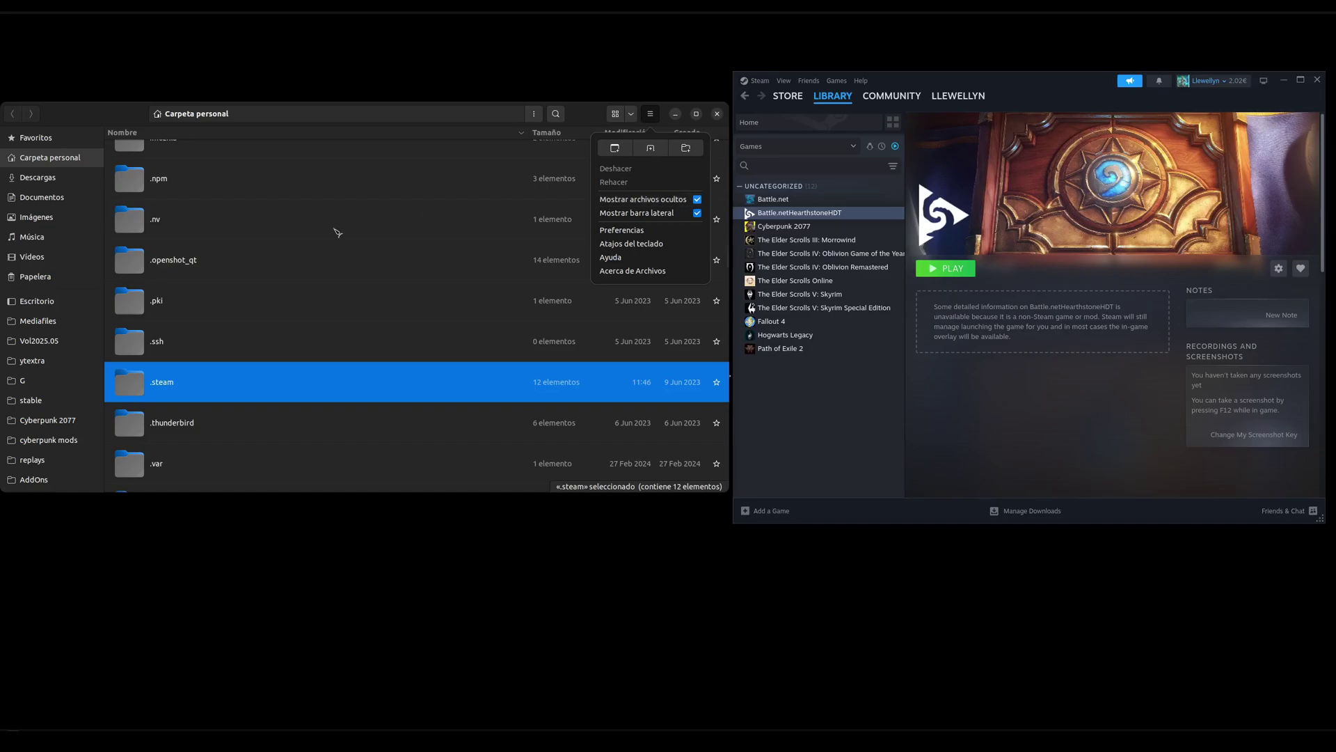
{"action": "left_click", "coordinate": [198, 396]}
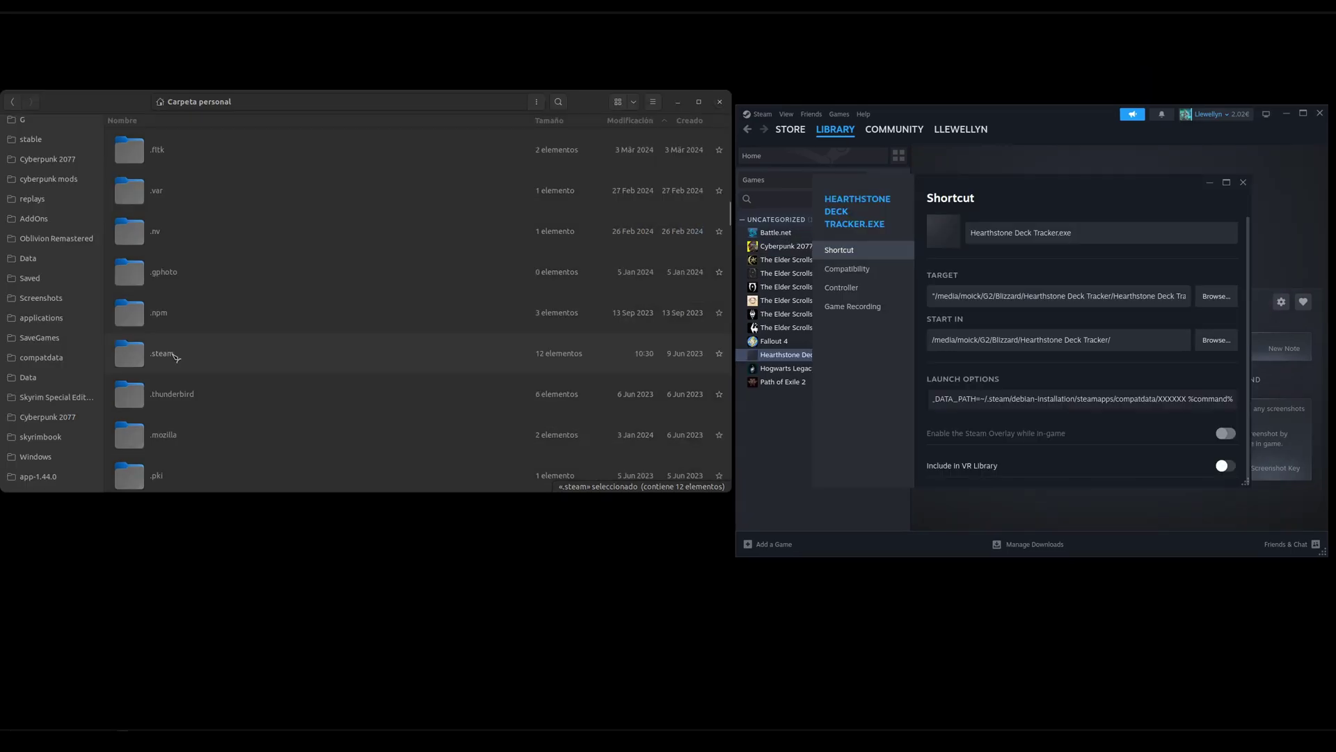
{"action": "double_click", "coordinate": [175, 355]}
{"action": "double_click", "coordinate": [183, 271]}
{"action": "scroll", "coordinate": [248, 281], "scroll_direction": "down", "scroll_amount": 5}
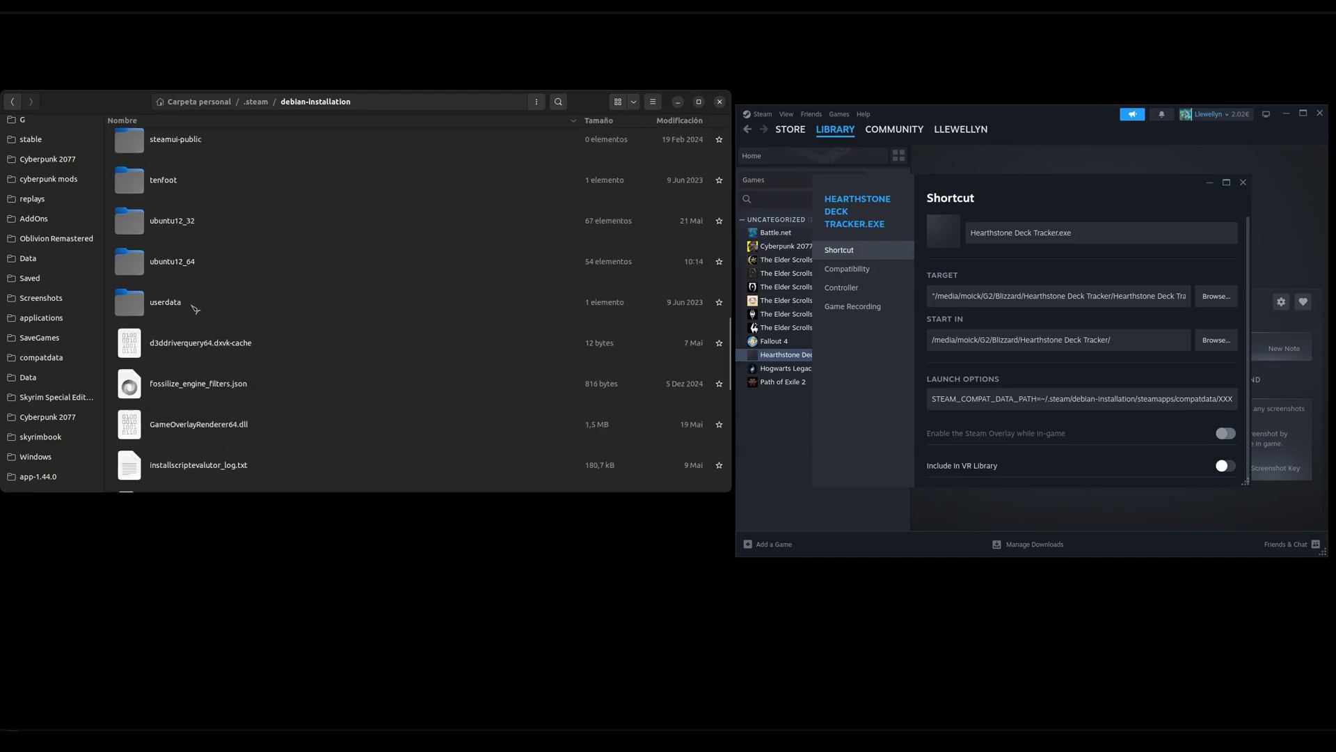
{"action": "scroll", "coordinate": [212, 296], "scroll_direction": "up", "scroll_amount": 2}
{"action": "double_click", "coordinate": [199, 271]}
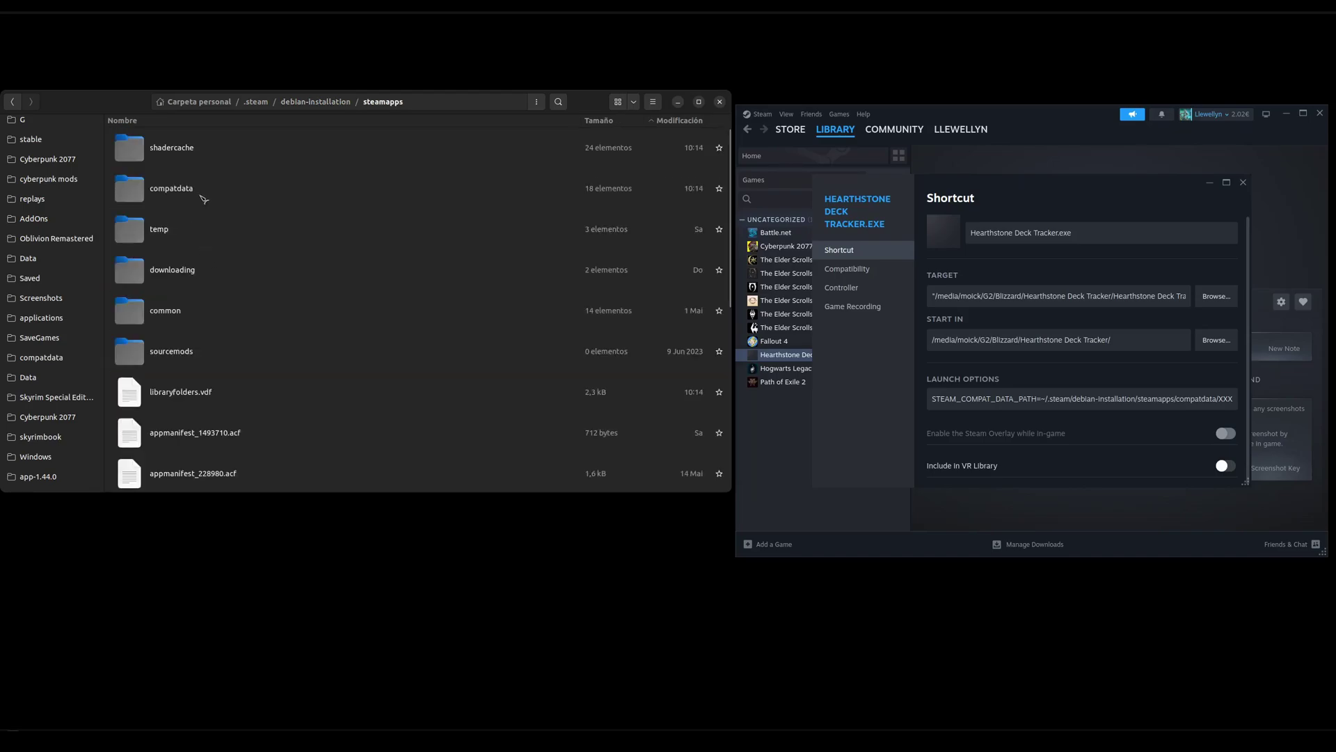
{"action": "double_click", "coordinate": [208, 197]}
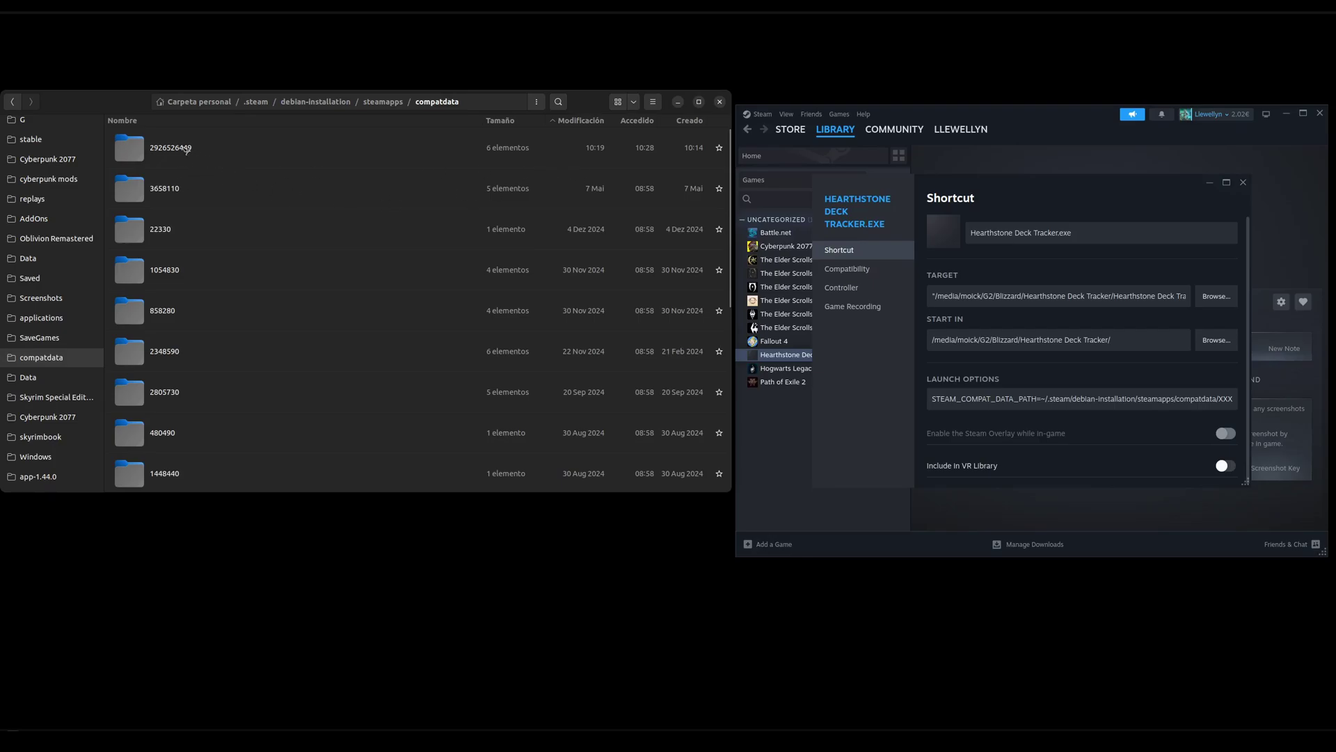
- Search the compatdata folder for "battle" to identify the prefix containing Battle.net, and clear the search
{"action": "left_click", "coordinate": [558, 102]}
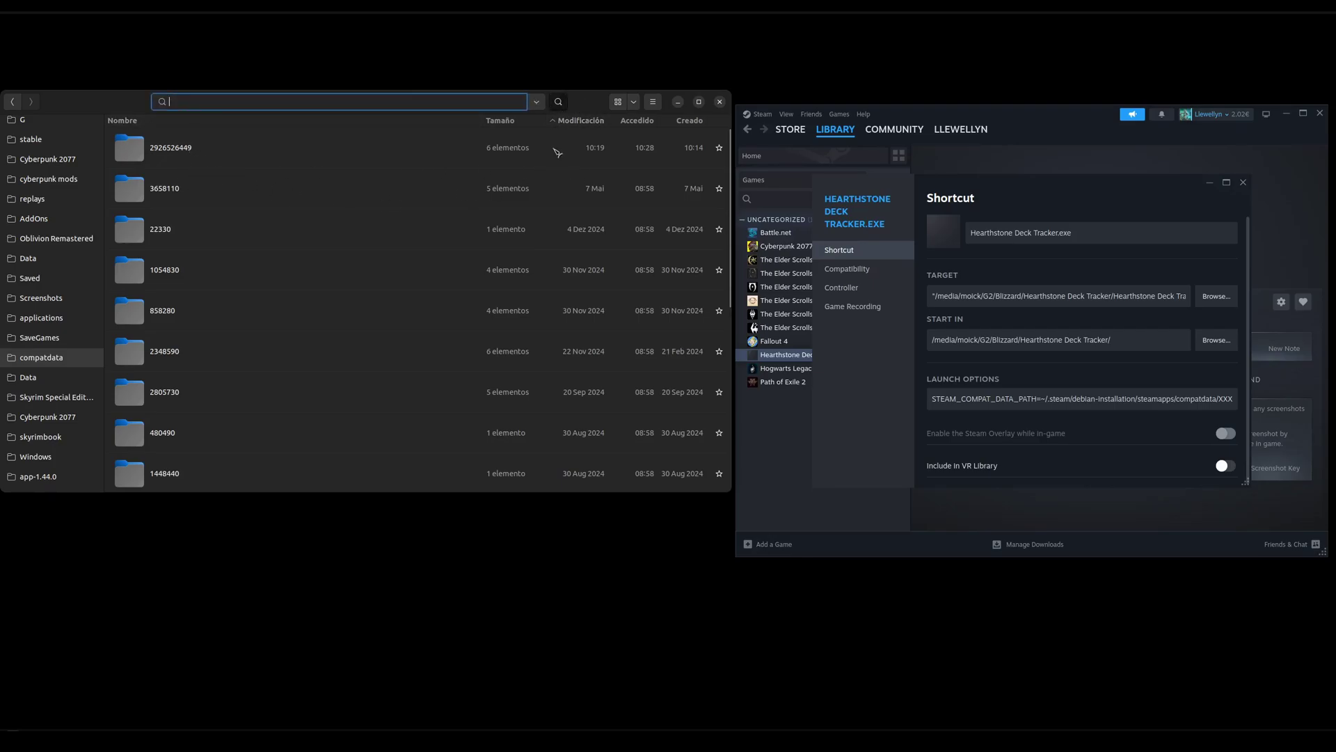
{"action": "type", "text": "battle"}
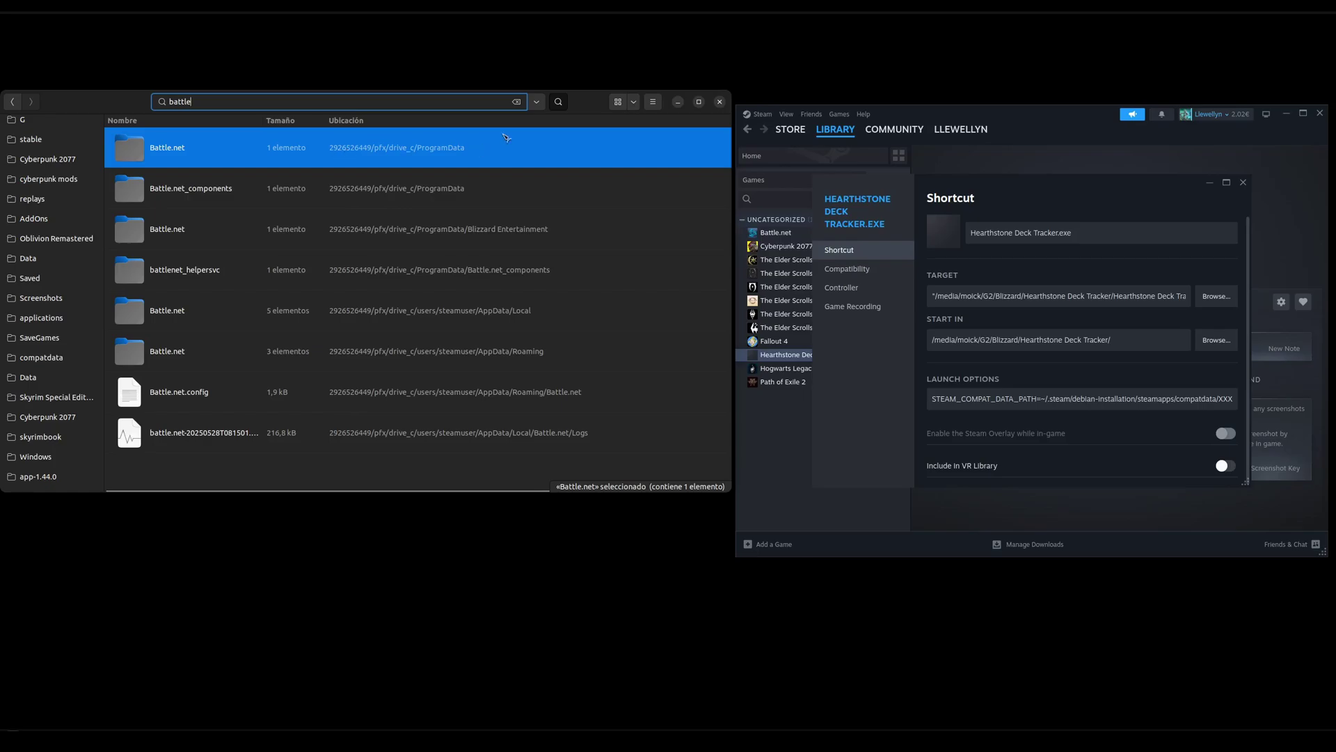
{"action": "left_click", "coordinate": [516, 103]}
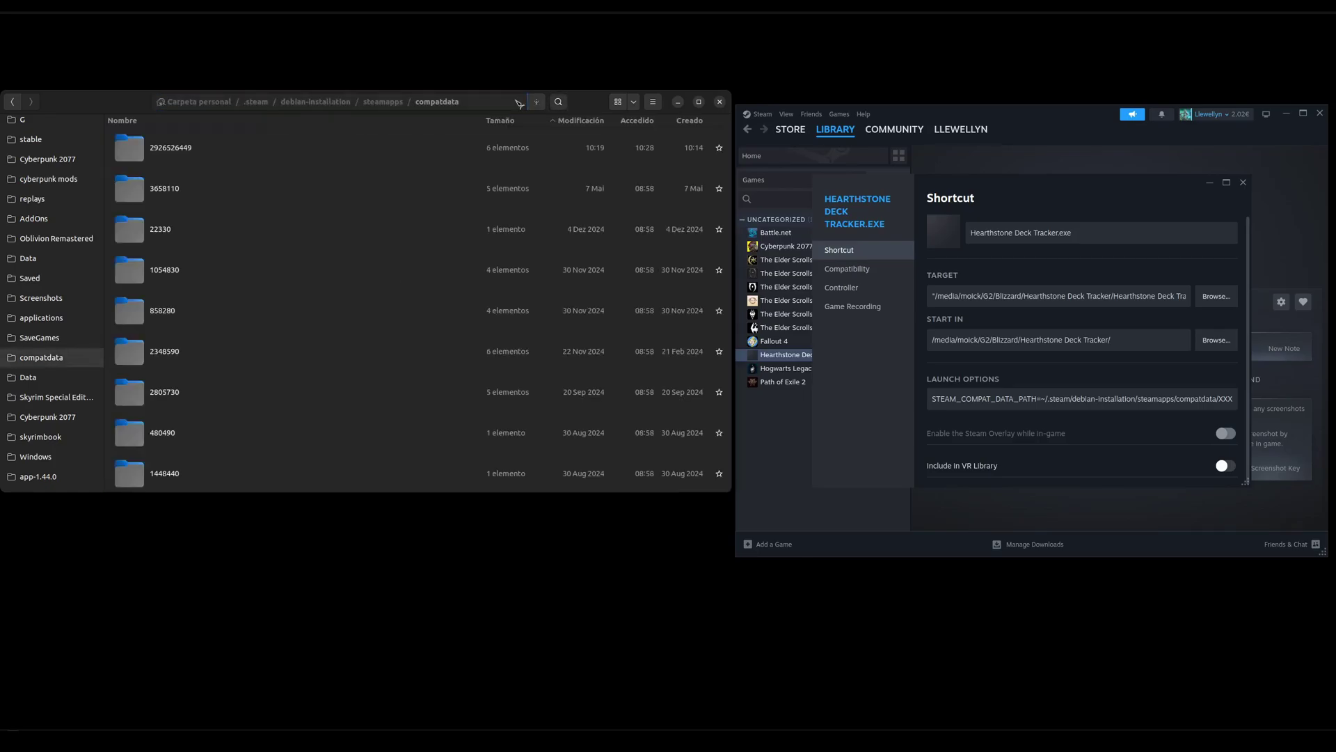
{"action": "left_click", "coordinate": [190, 153]}
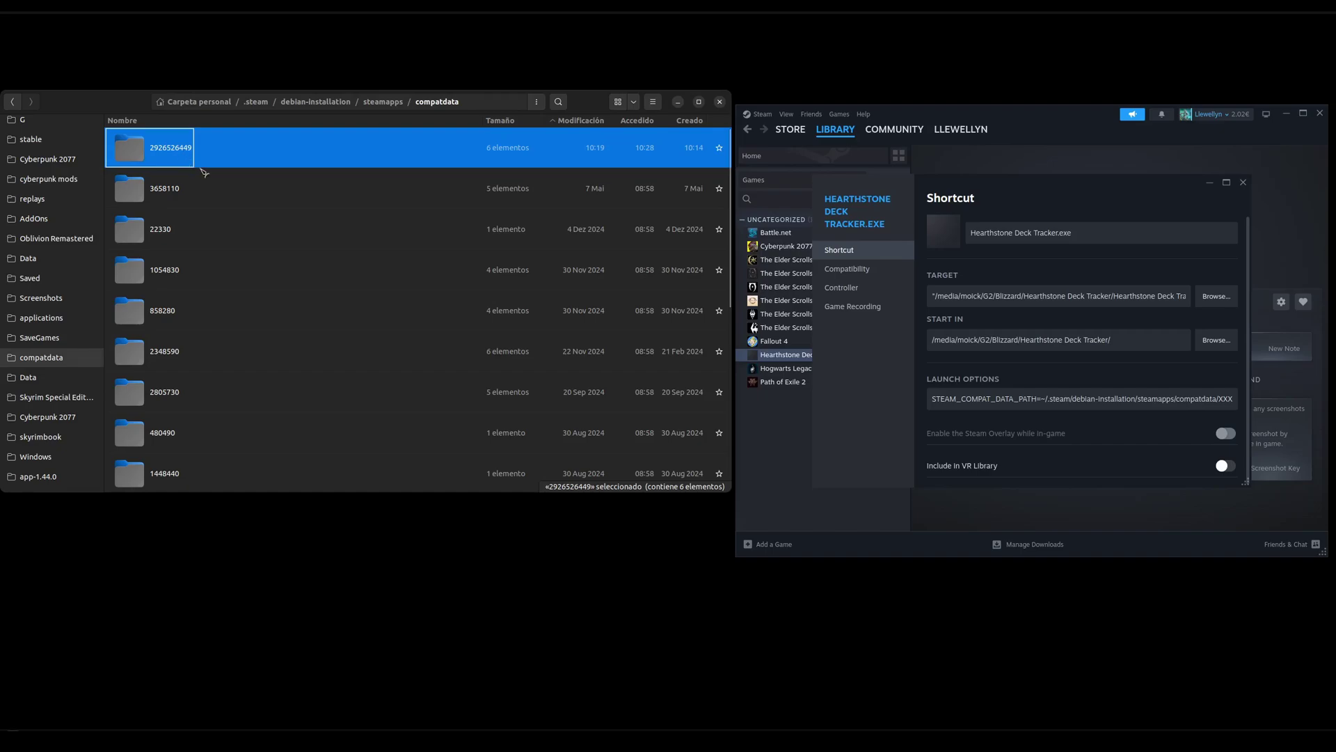
{"action": "key", "text": "F2"}
{"action": "key", "text": "ctrl+c"}
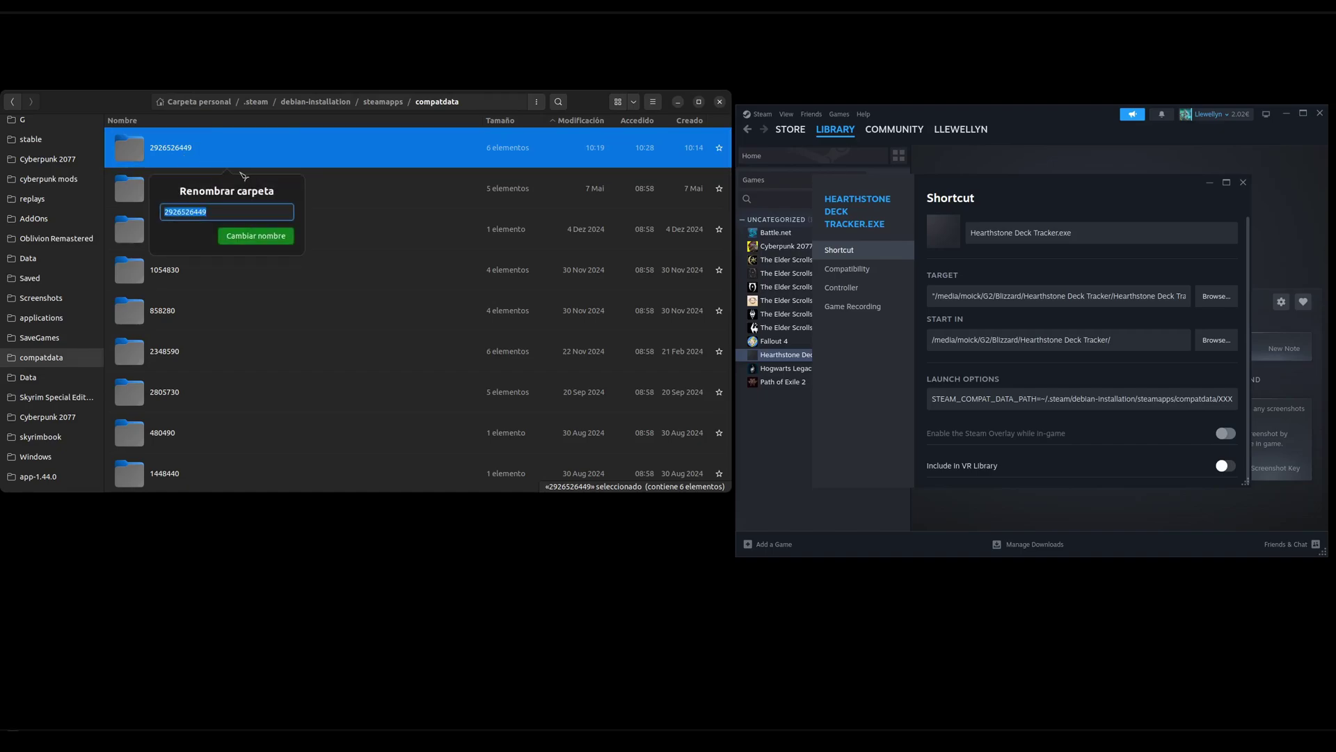
{"action": "key", "text": "Escape"}
{"action": "left_click", "coordinate": [1223, 399]}
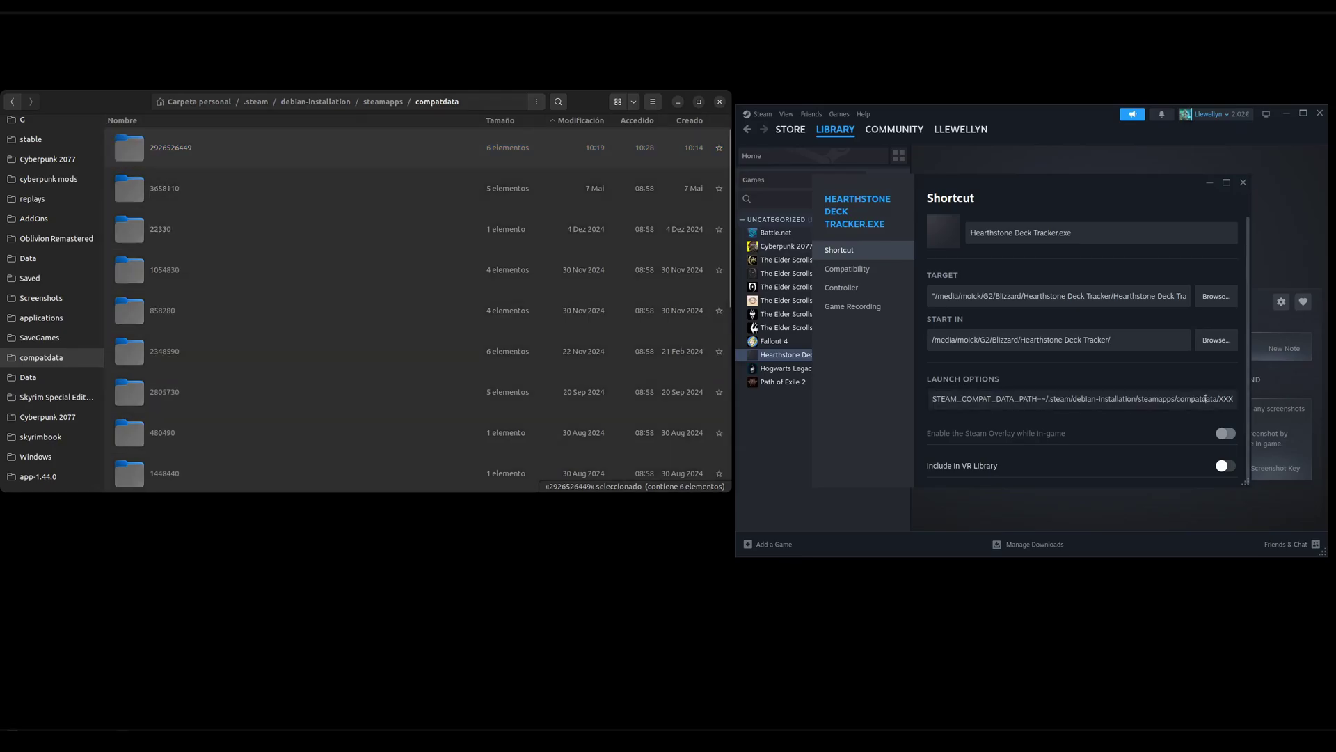
{"action": "double_click", "coordinate": [1183, 394]}
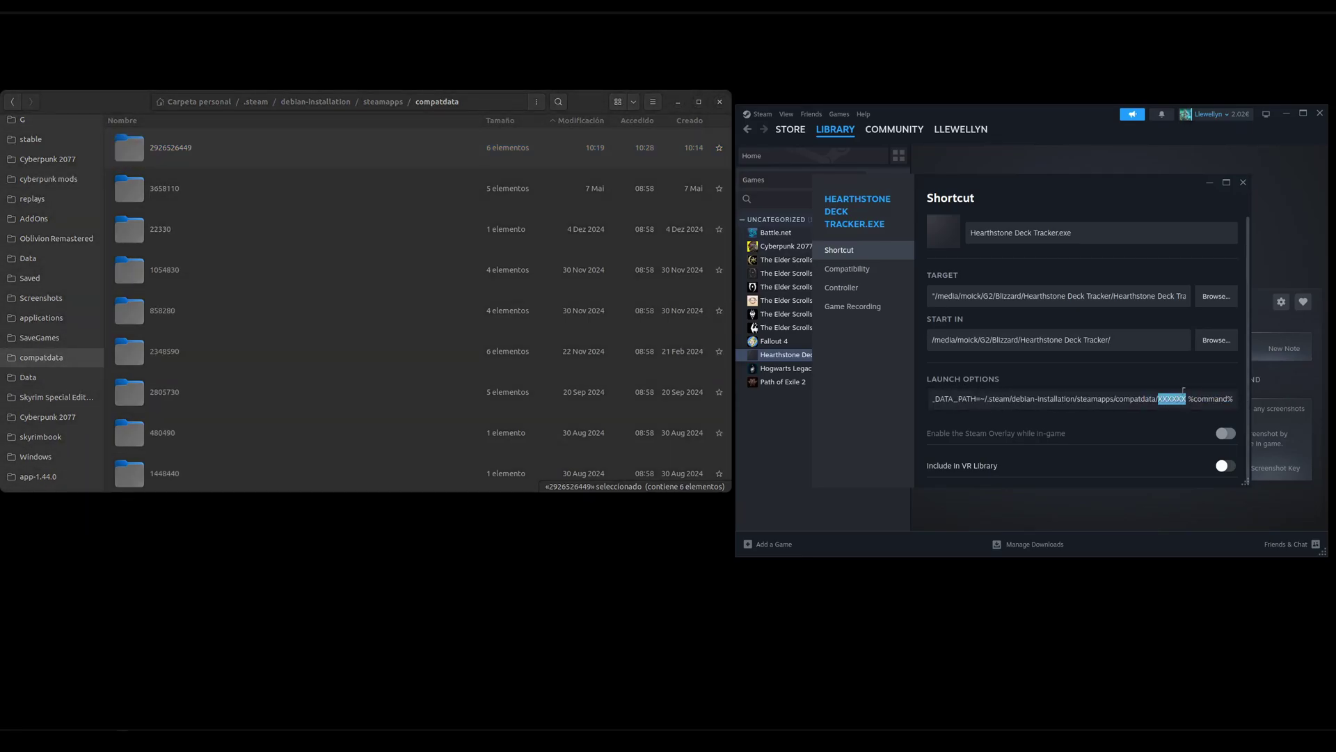
{"action": "key", "text": "ctrl+v"}
{"action": "key", "text": "Right"}
{"action": "key", "text": "Right"}
{"action": "key", "text": "Right"}
{"action": "key", "text": "Right"}
{"action": "key", "text": "Right"}
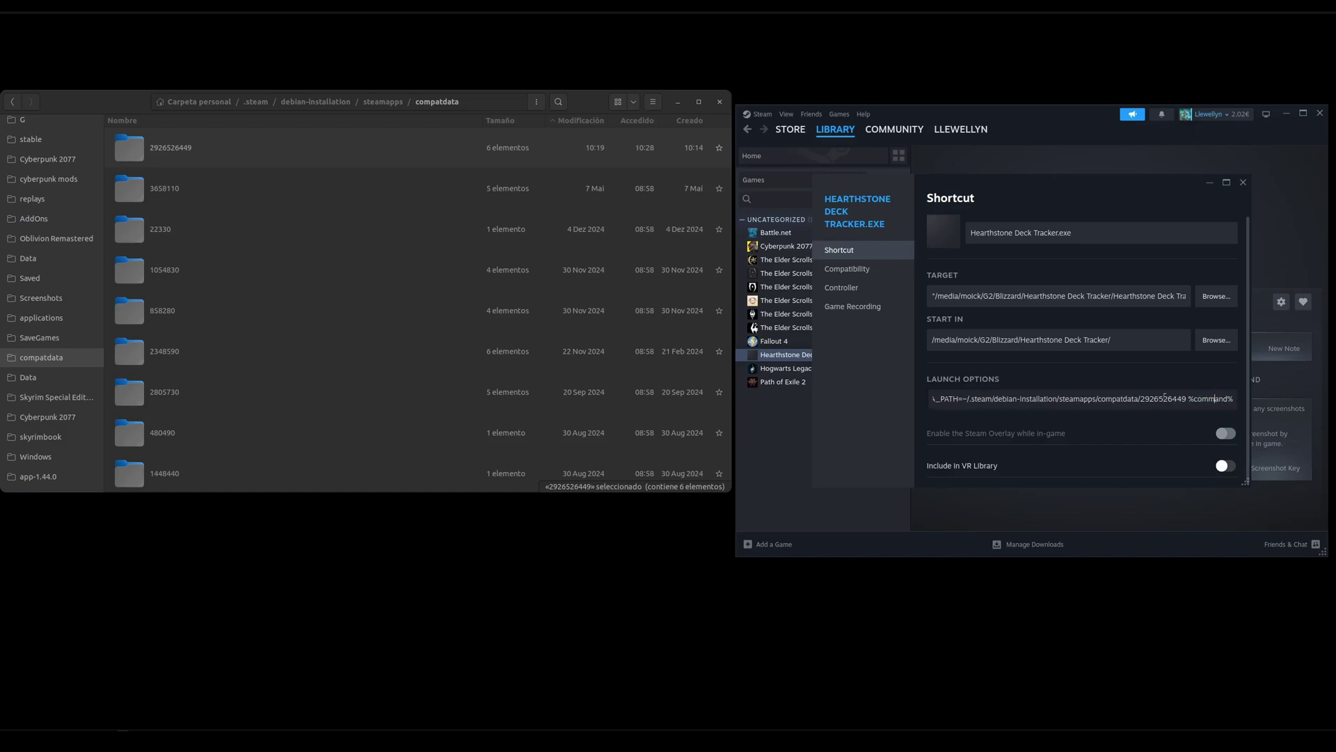
{"action": "left_click", "coordinate": [1243, 182]}
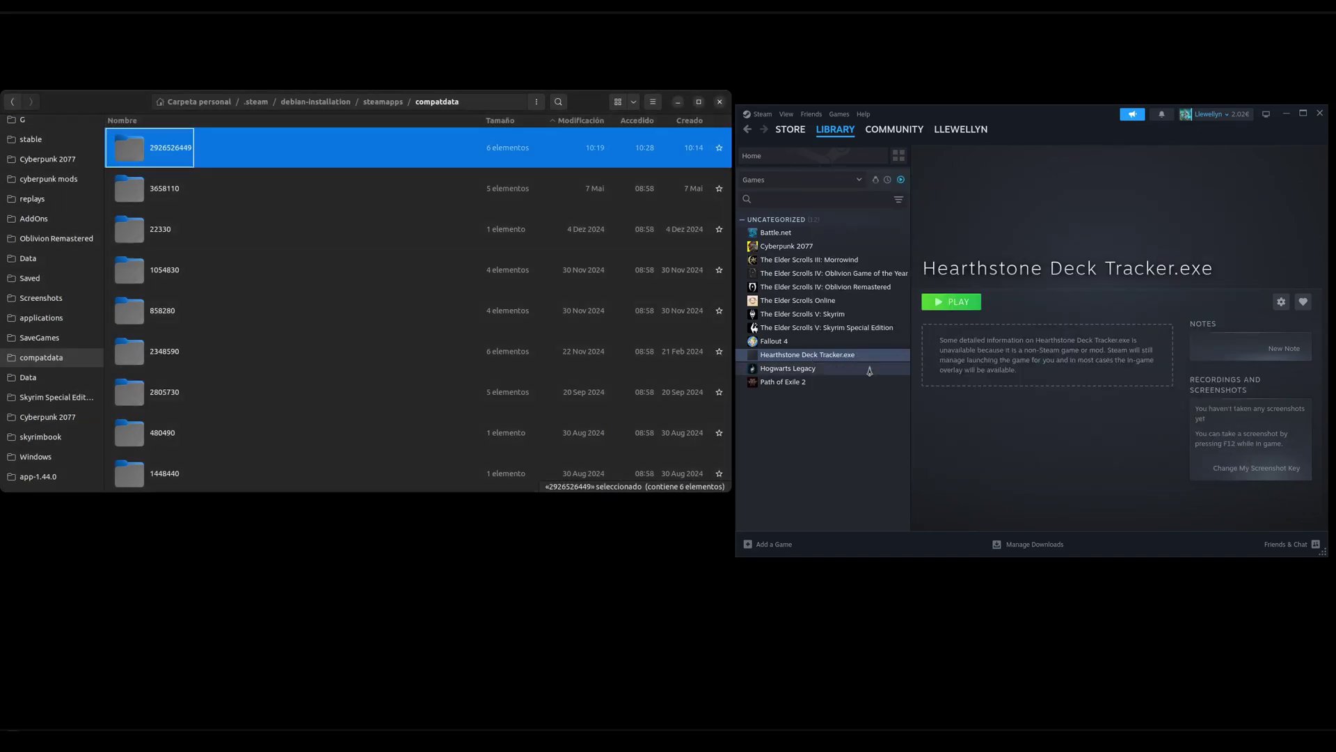
- Launch Hearthstone Deck Tracker.exe from Steam, move its window clear of the file list and proceed past the welcome screen
{"action": "left_click", "coordinate": [955, 303]}
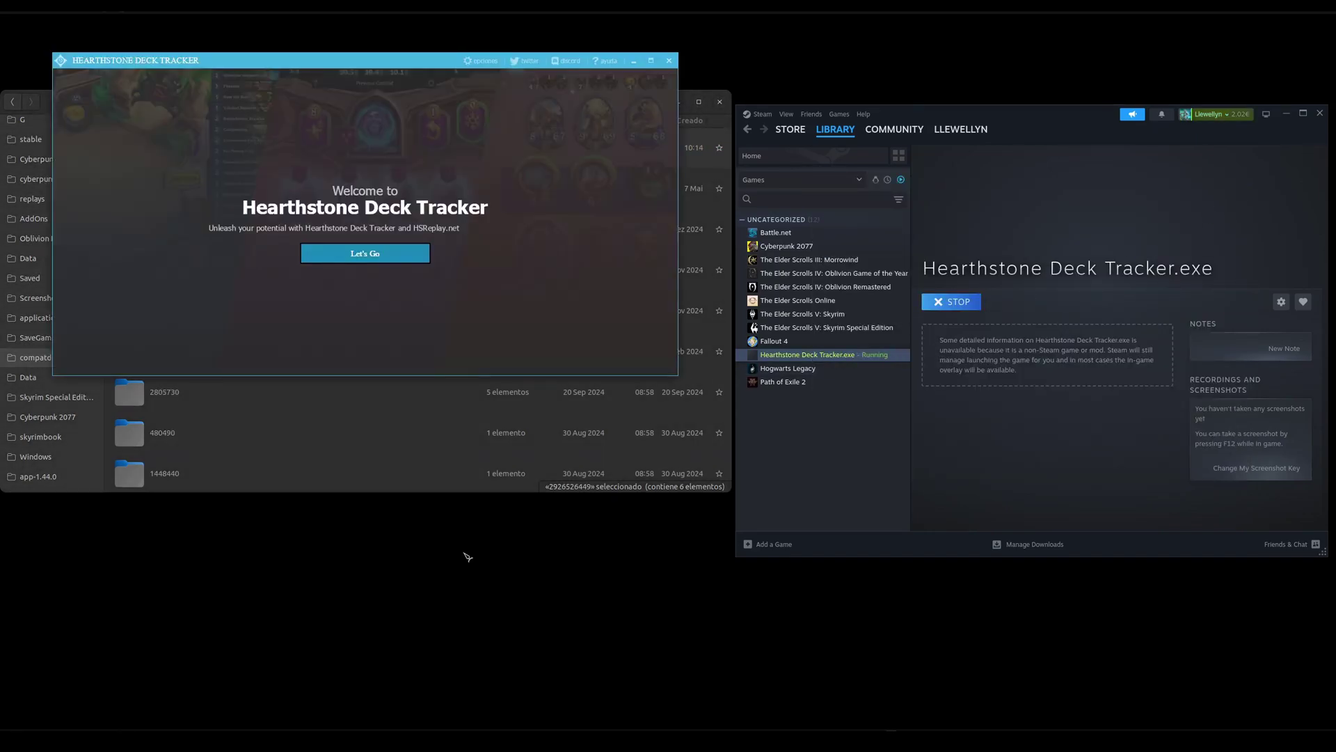
{"action": "left_click_drag", "start_coordinate": [427, 70], "coordinate": [593, 305]}
{"action": "left_click", "coordinate": [535, 489]}
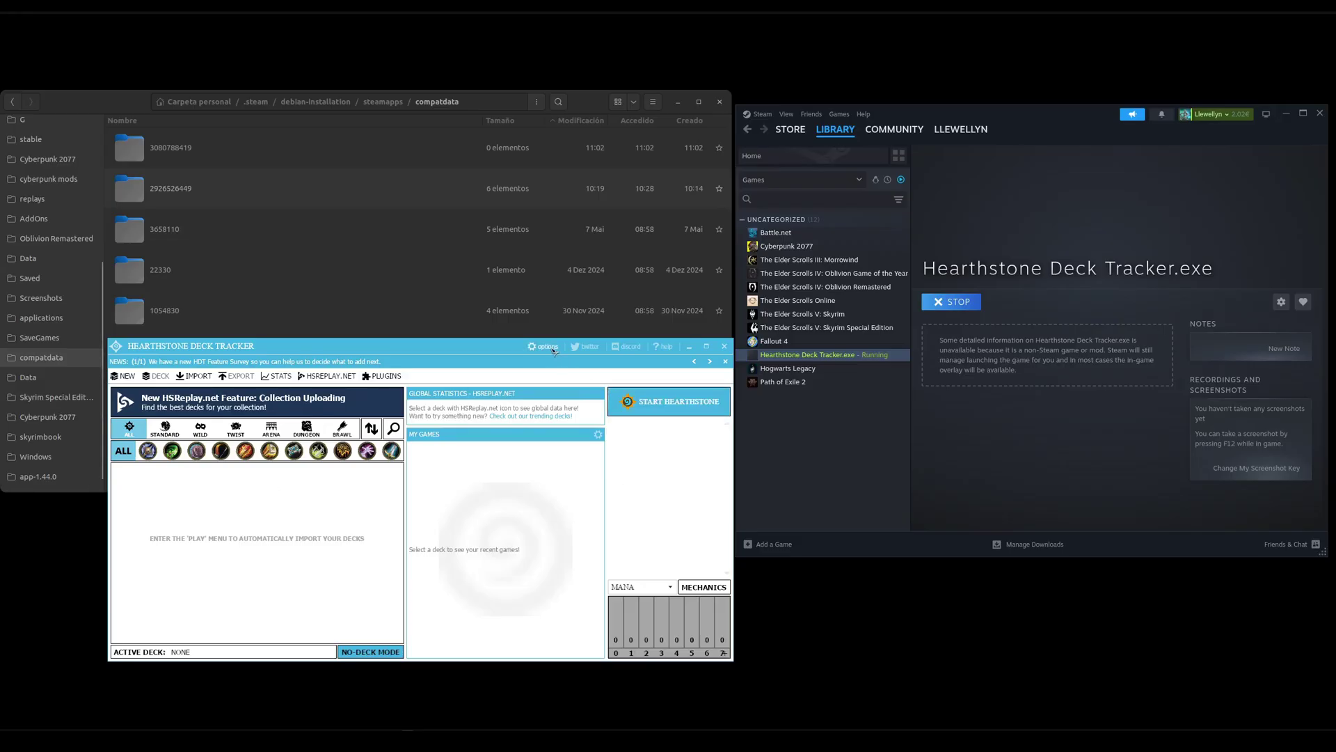
- In the tracker's options, with advanced options shown, turn off Hide in menu in the general overlay settings
{"action": "left_click", "coordinate": [553, 348]}
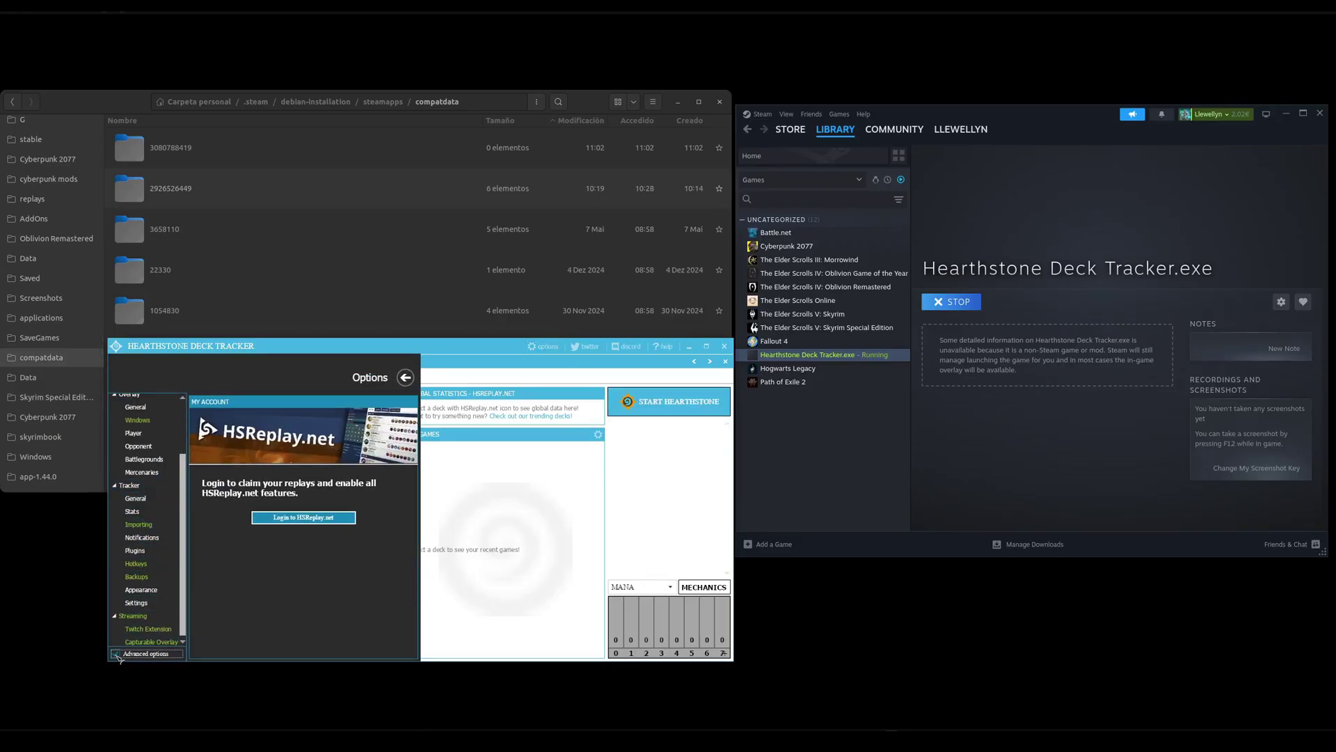
{"action": "left_click", "coordinate": [136, 407]}
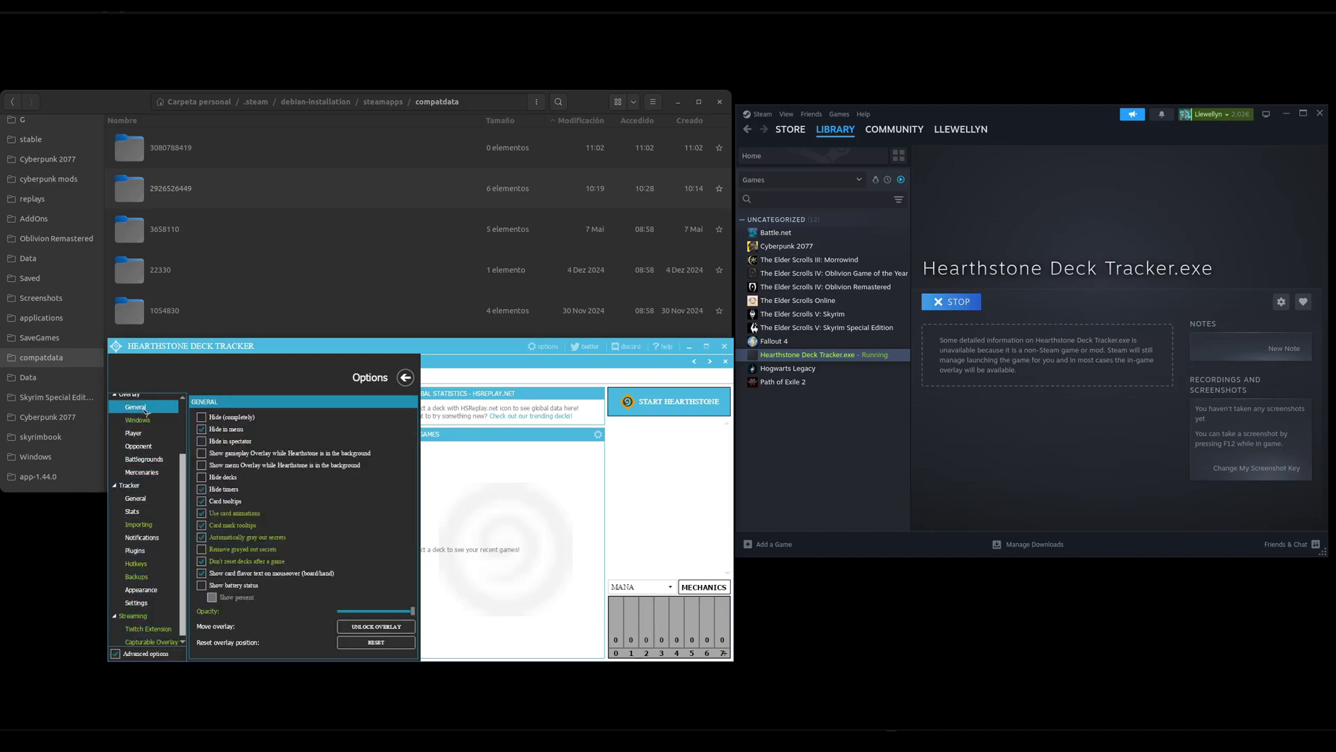
{"action": "scroll", "coordinate": [143, 418], "scroll_direction": "up", "scroll_amount": 1}
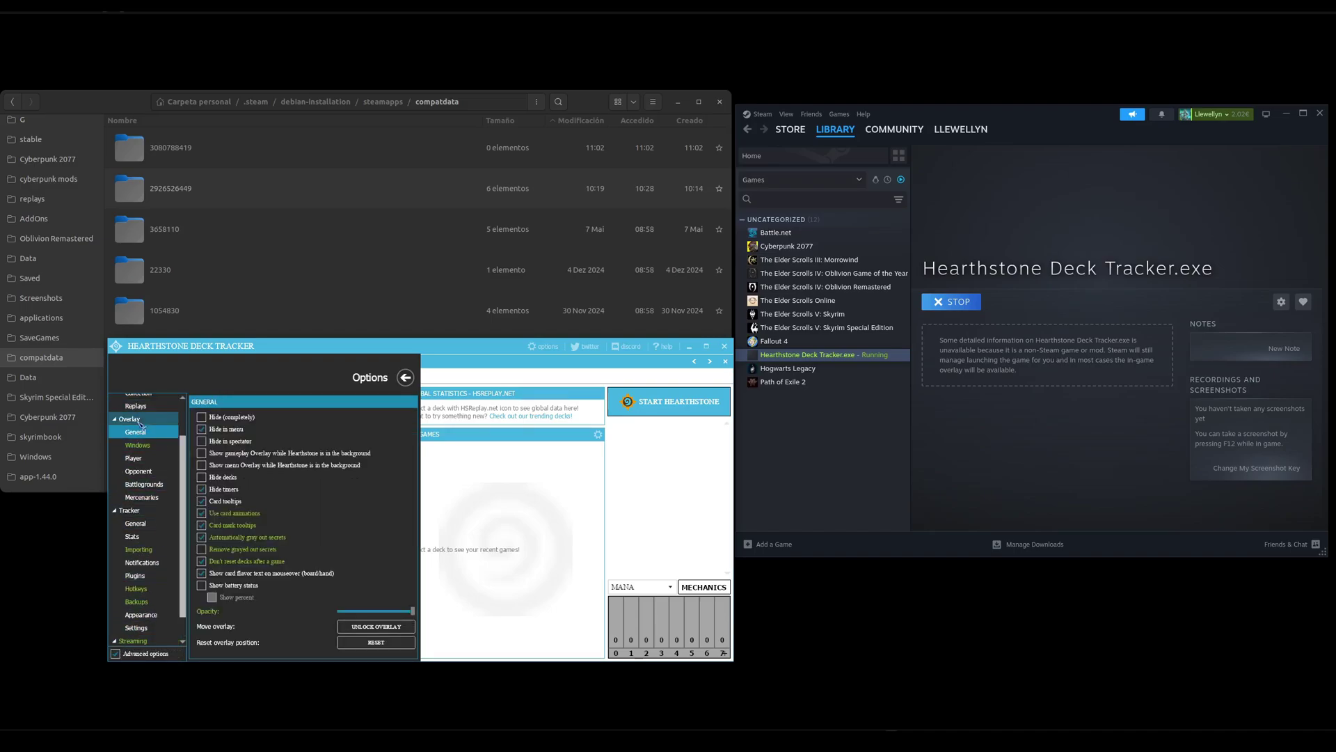
{"action": "left_click", "coordinate": [203, 430]}
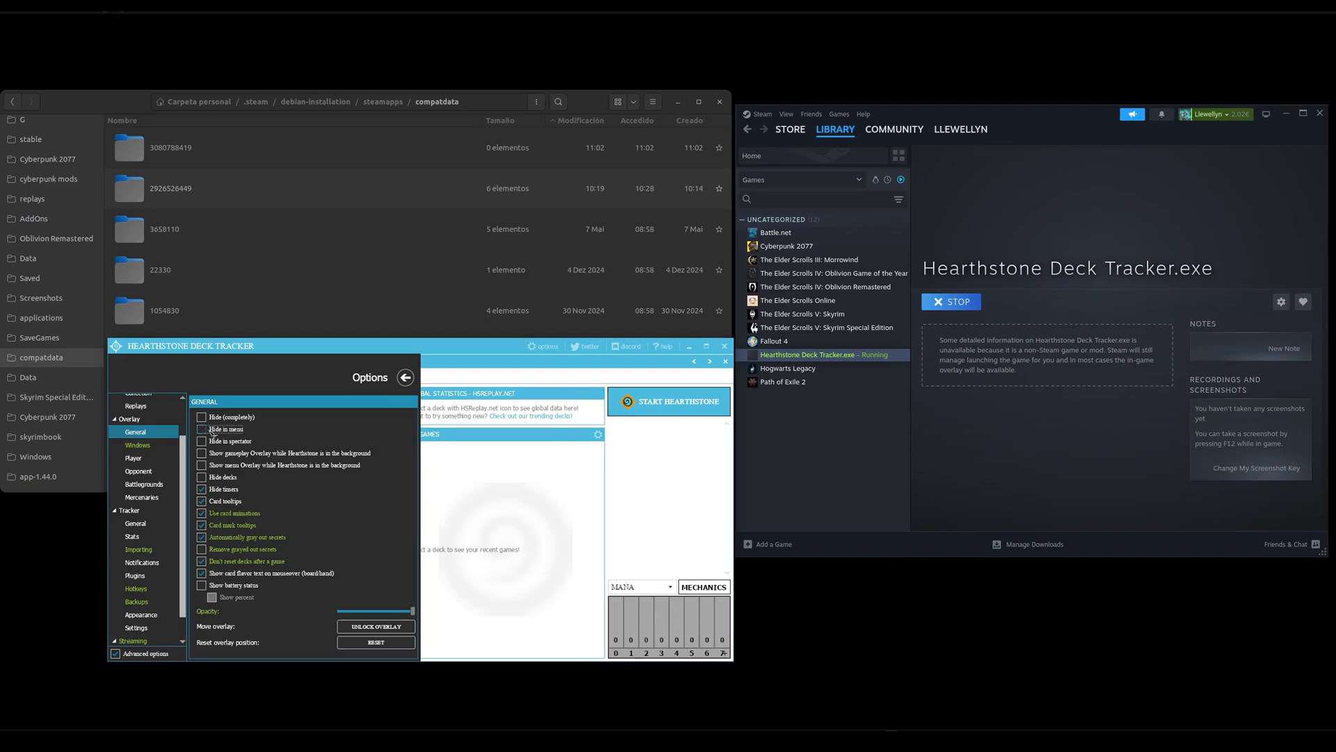
- Add a tracker hotkey for Toggle overlay using the OemBackslash key with the modifier set to None
{"action": "scroll", "coordinate": [153, 515], "scroll_direction": "down", "scroll_amount": 1}
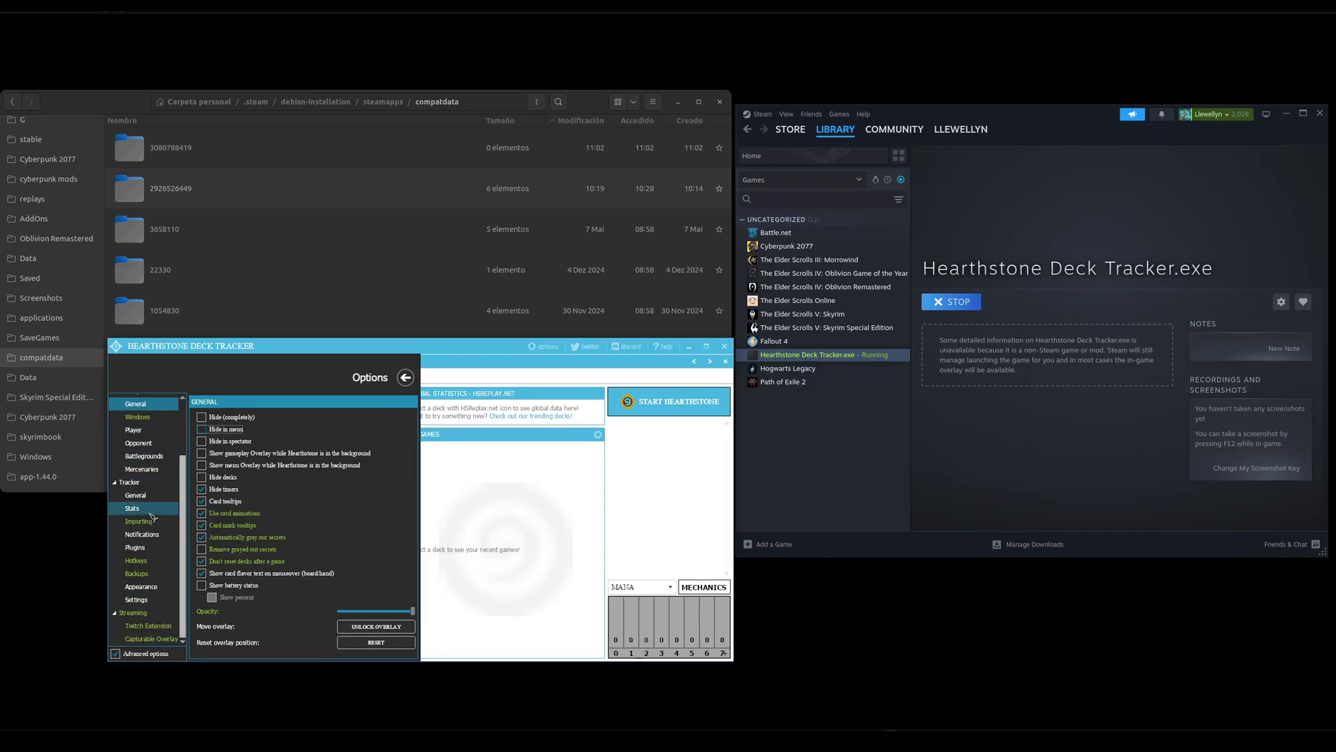
{"action": "left_click", "coordinate": [149, 561]}
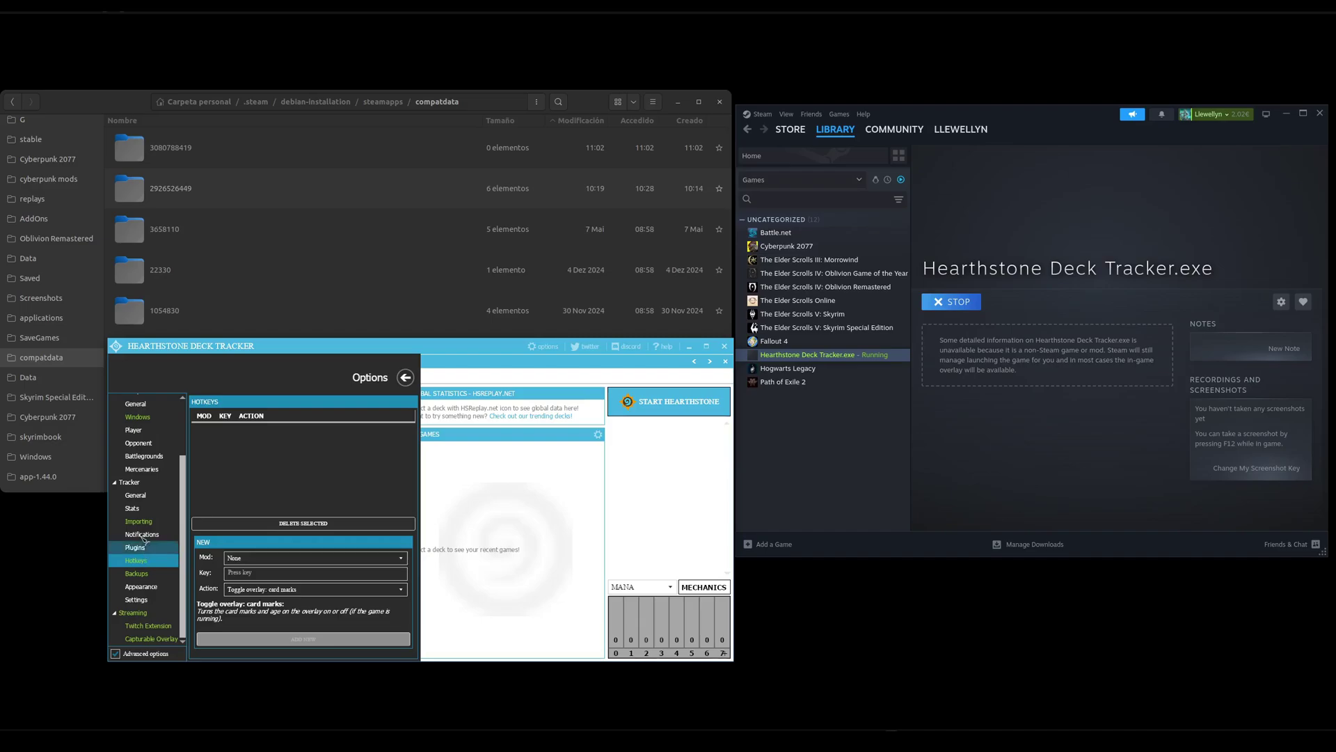
{"action": "left_click", "coordinate": [307, 589]}
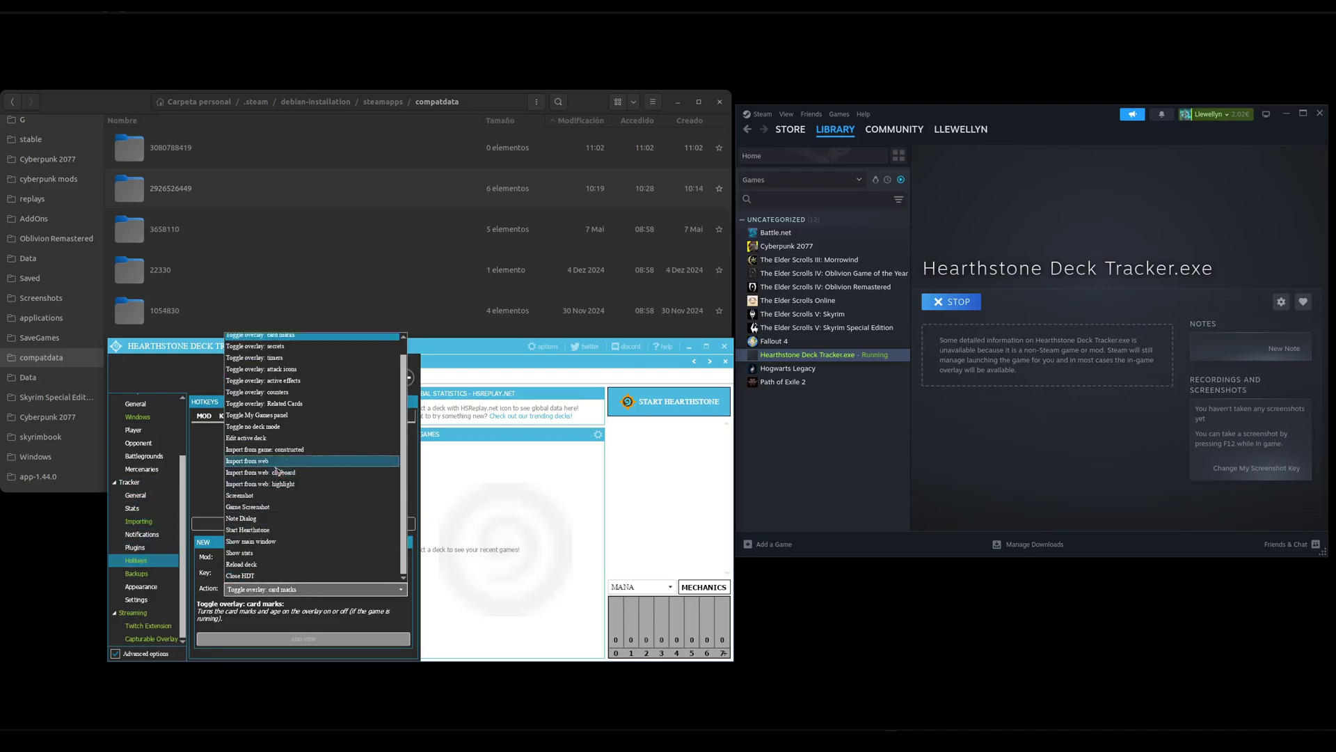
{"action": "left_click", "coordinate": [245, 339]}
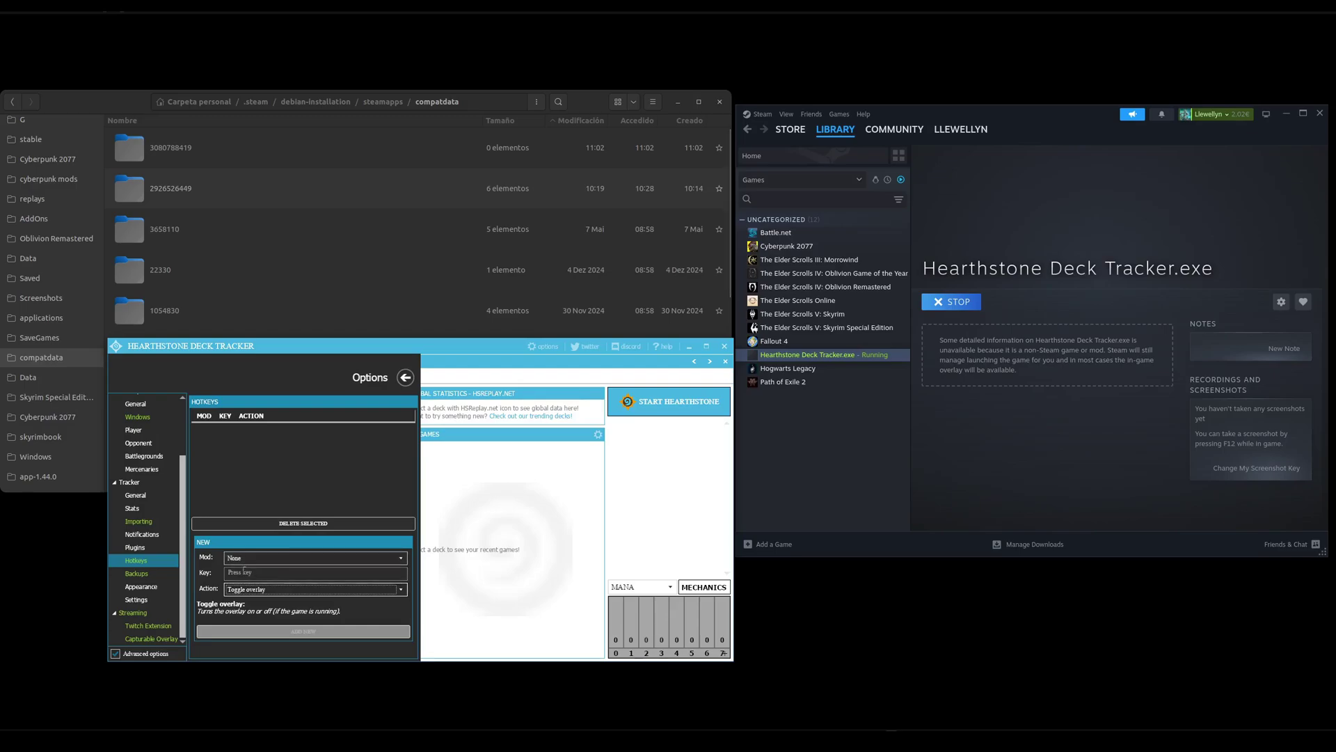
{"action": "left_click", "coordinate": [245, 557]}
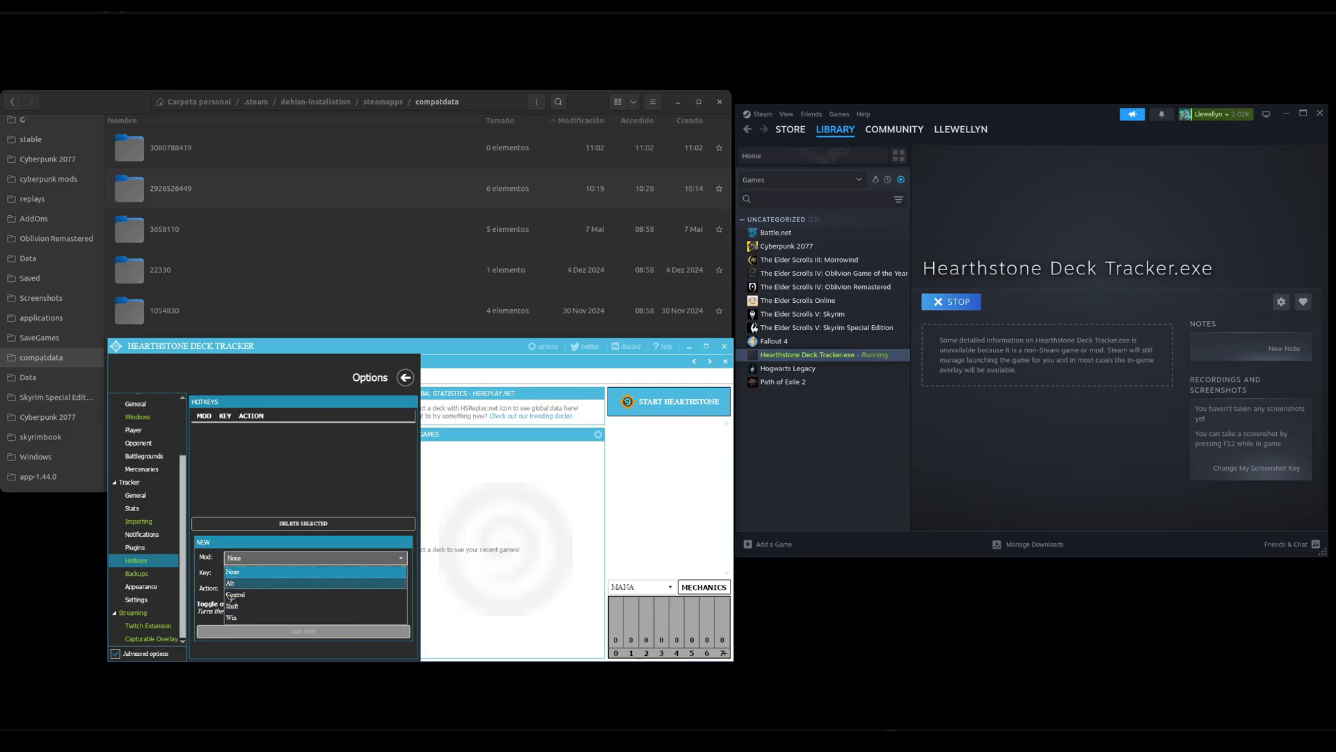
{"action": "left_click", "coordinate": [232, 571]}
{"action": "left_click", "coordinate": [240, 573]}
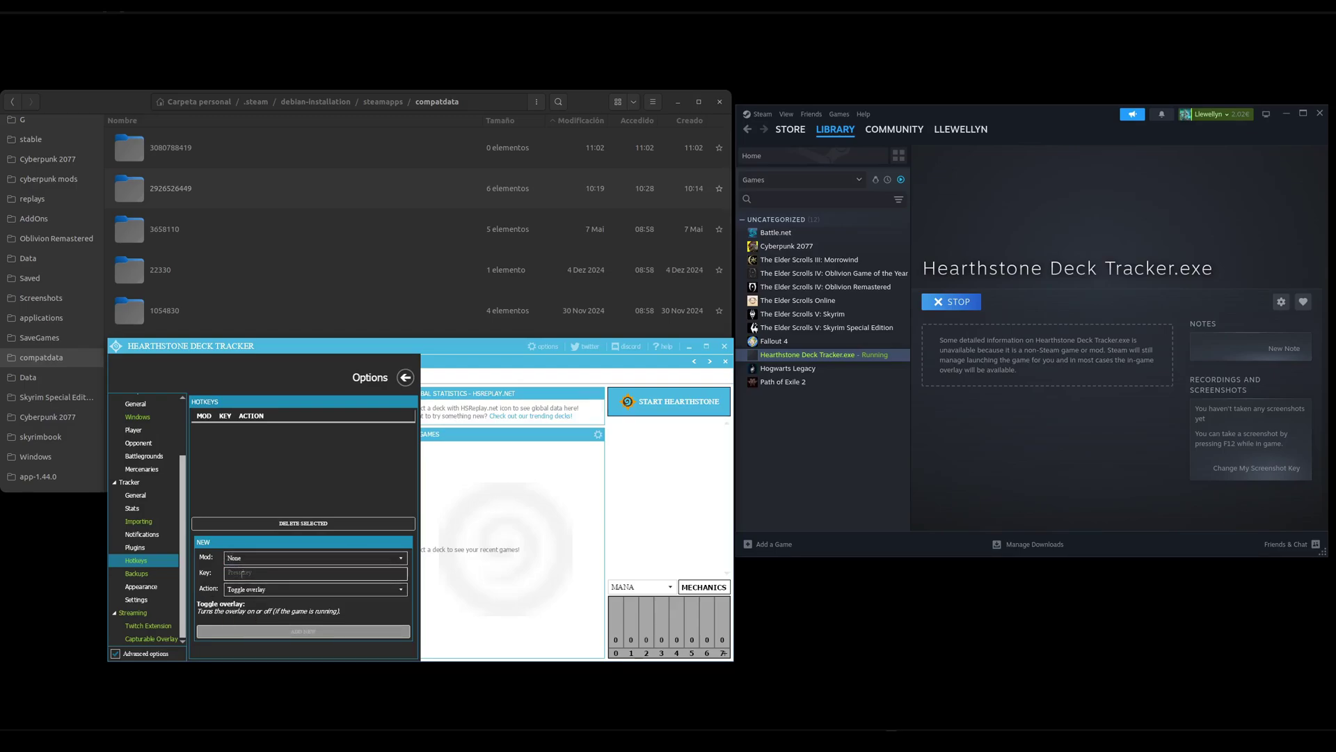
{"action": "key", "text": "less"}
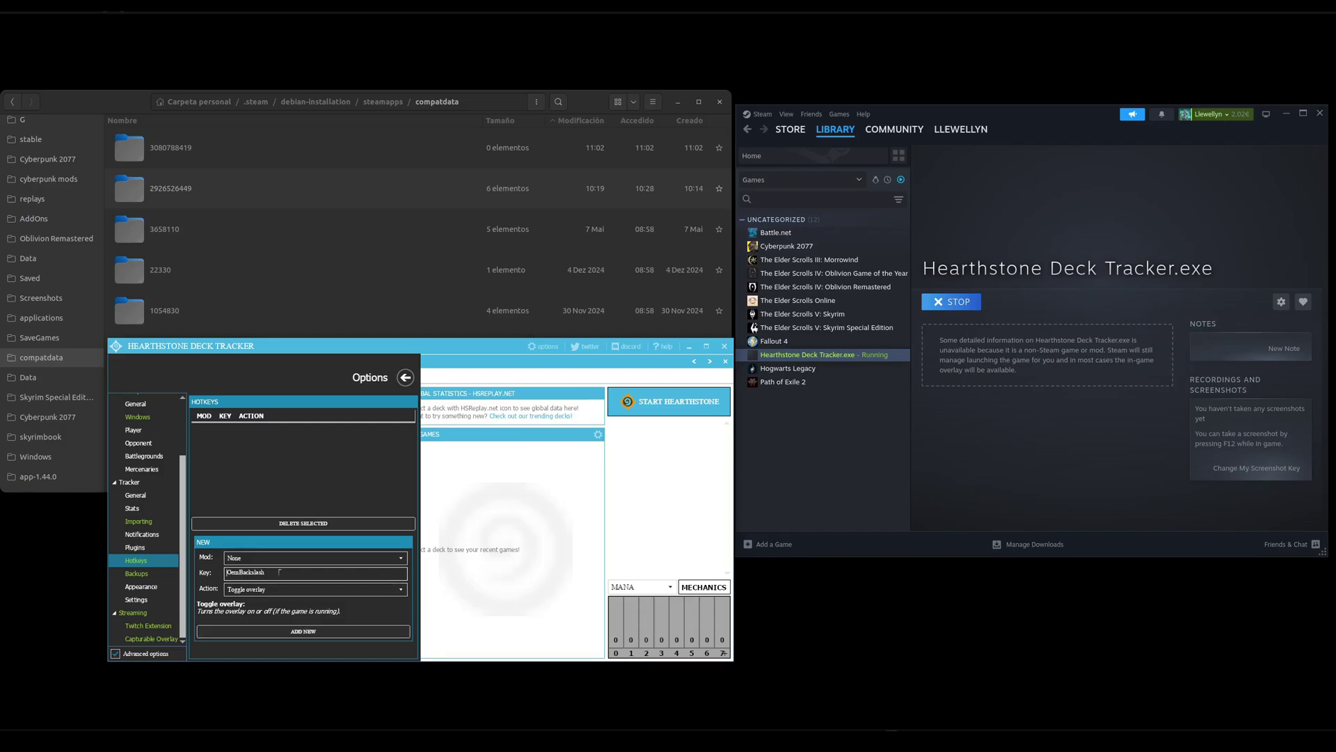
{"action": "left_click", "coordinate": [309, 630]}
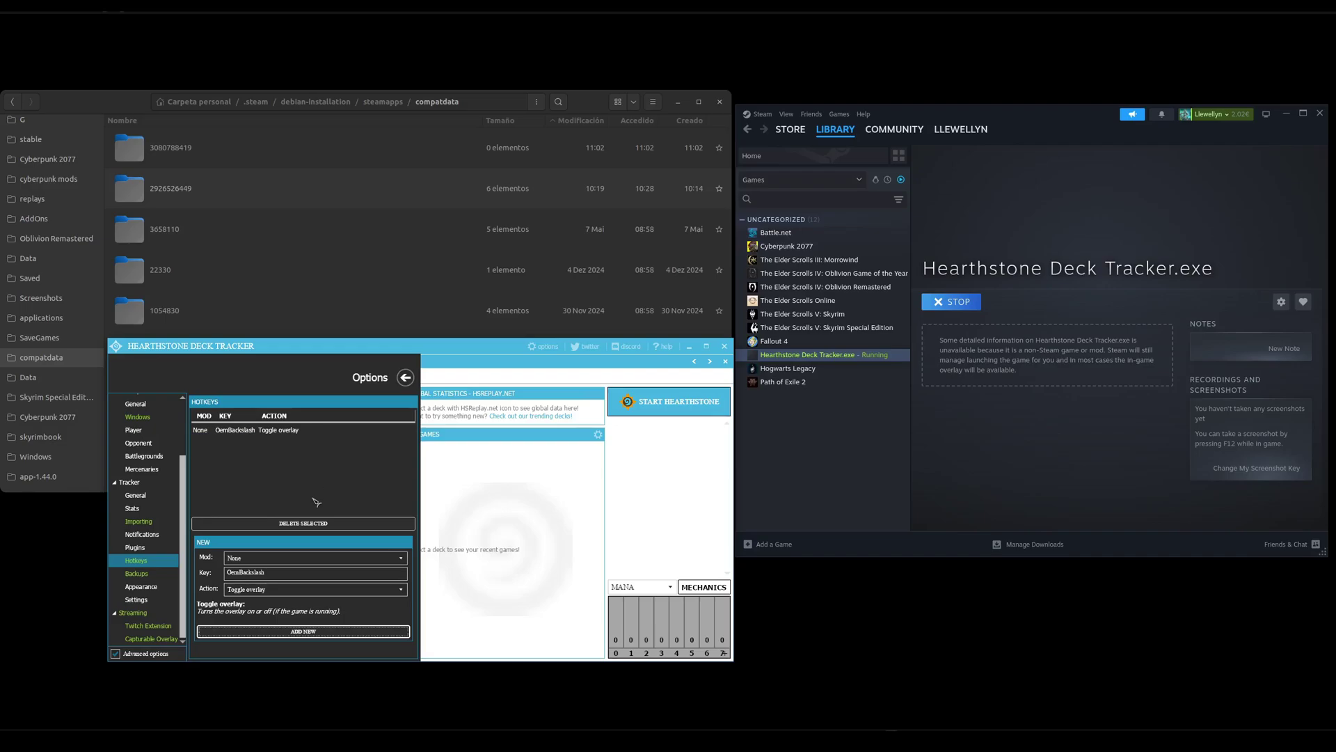
- Close the tracker's options and start Hearthstone from Hearthstone Deck Tracker
{"action": "left_click", "coordinate": [405, 377]}
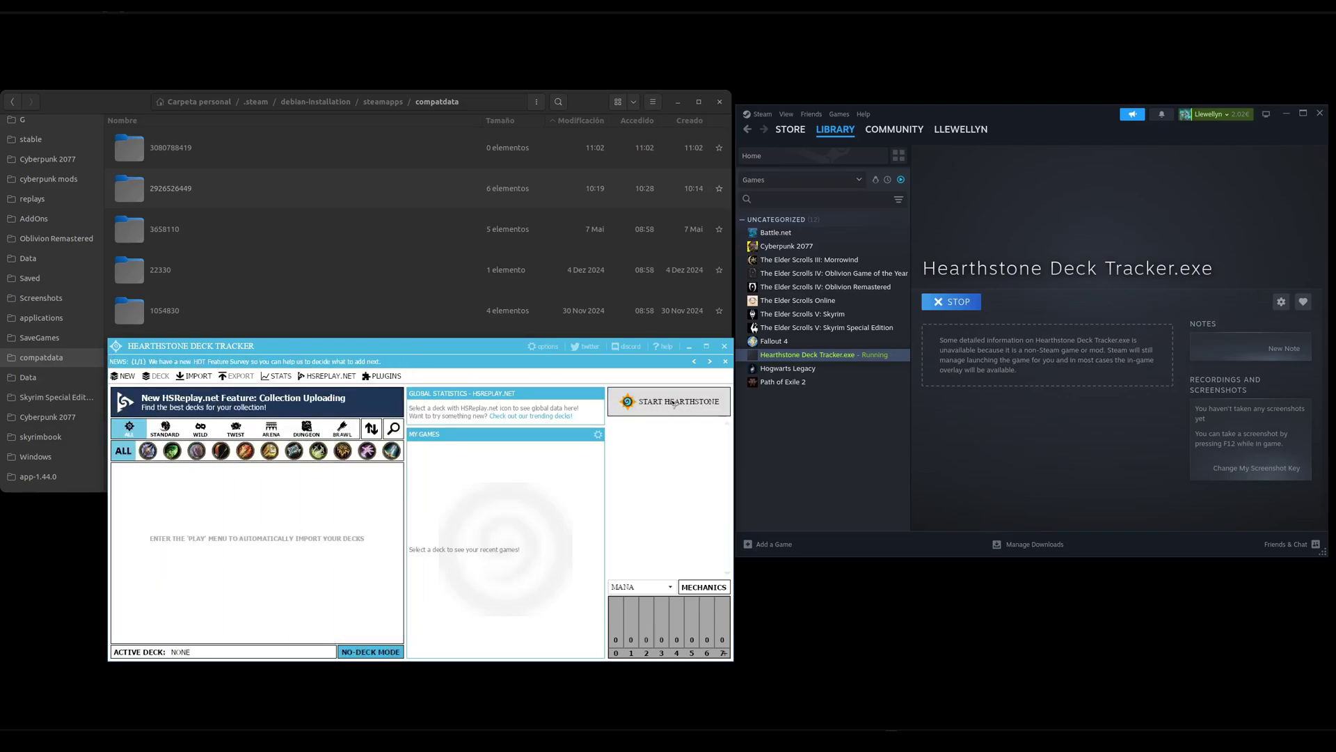
{"action": "left_click", "coordinate": [670, 403]}
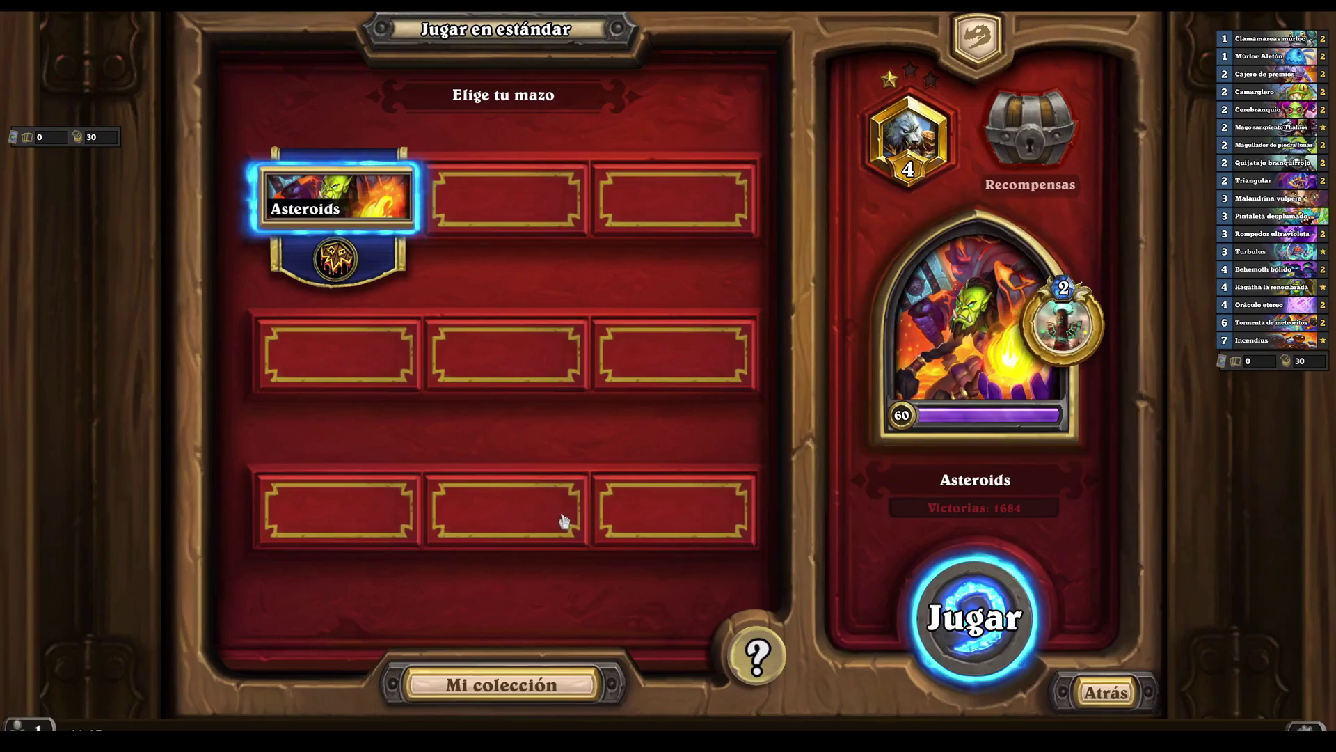
- Start looking for a standard opponent with the Asteroids deck, cancel the search and leave the card collection for deck selection
{"action": "left_click", "coordinate": [971, 613]}
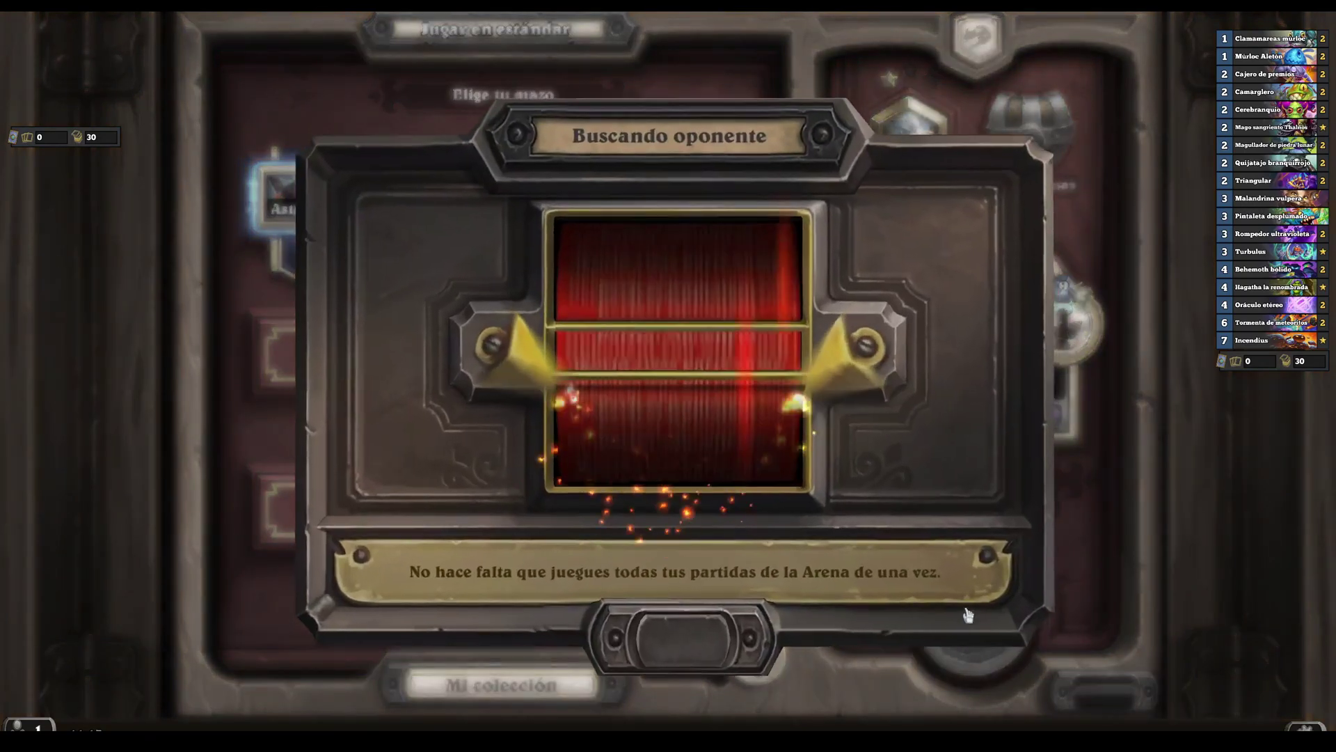
{"action": "left_click", "coordinate": [692, 630]}
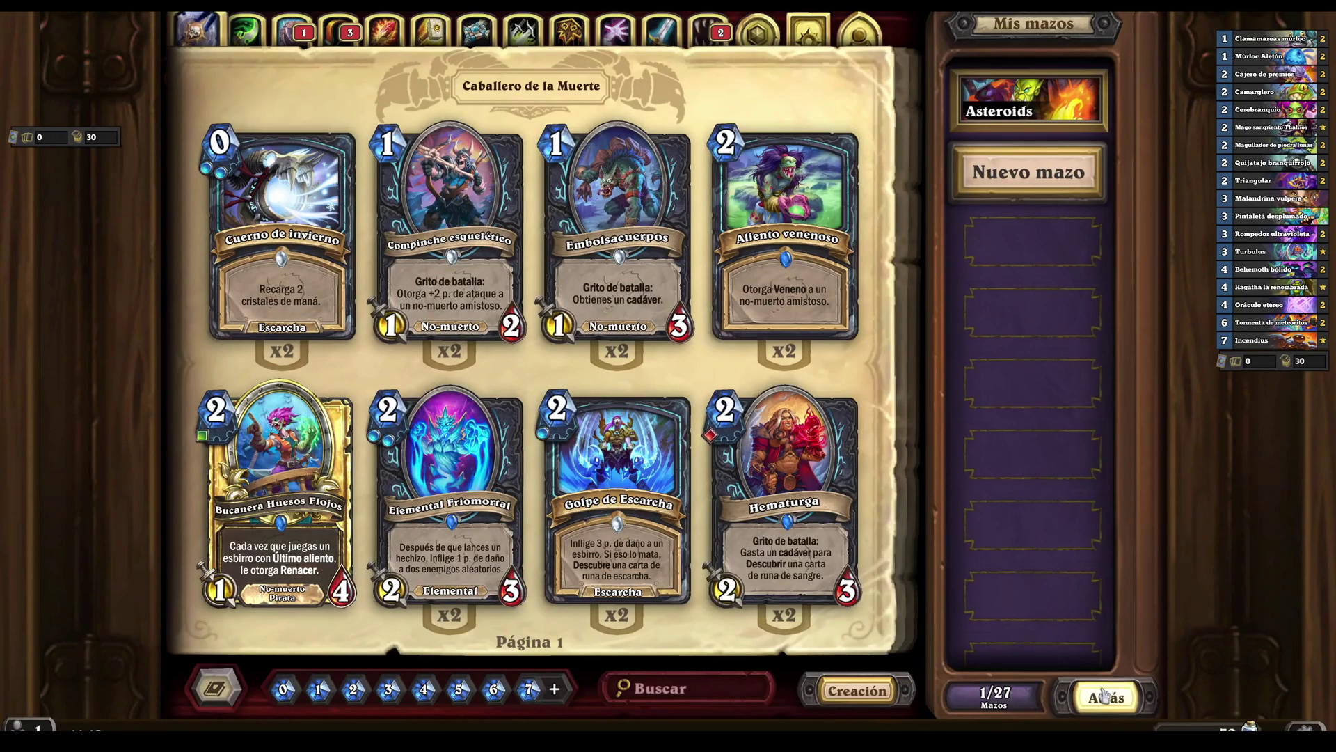
{"action": "left_click", "coordinate": [1107, 691]}
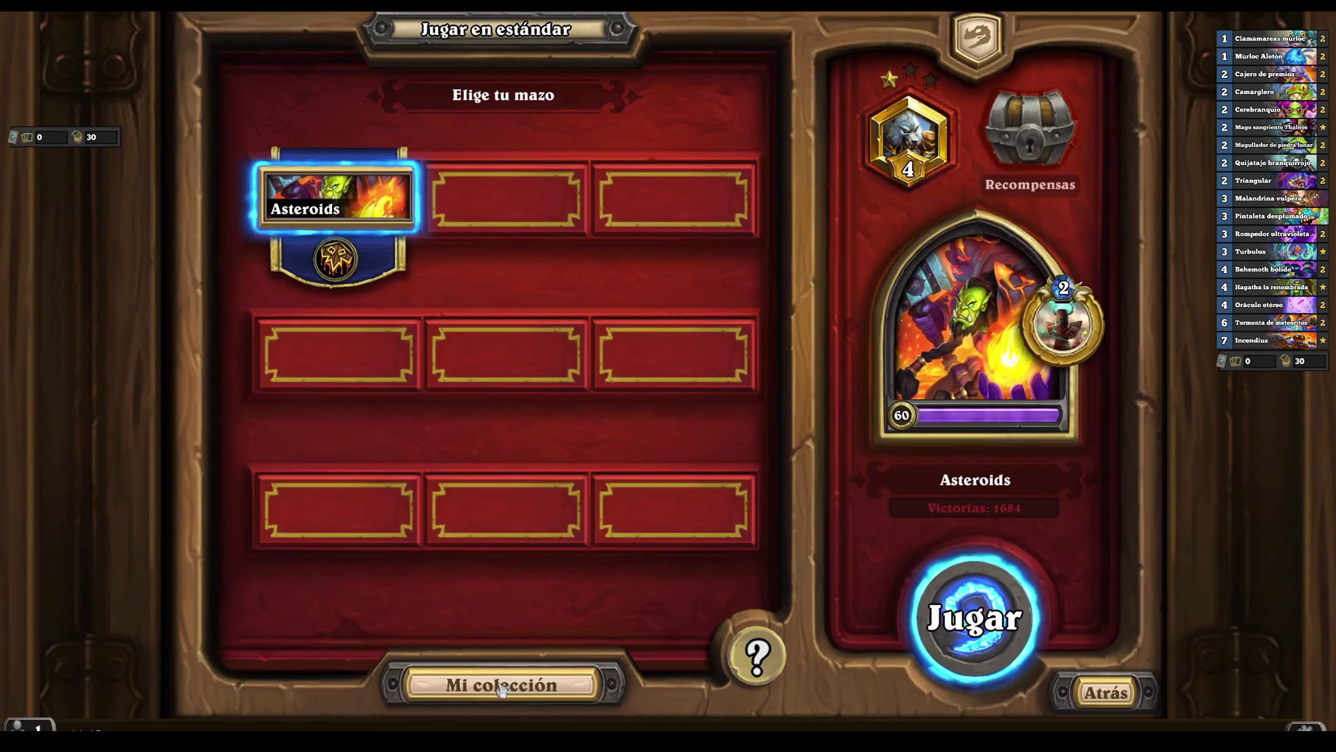
- Open the card collection and browse the Caballero de la Muerte pages up to page 5, checking the tracker overlay over the game
{"action": "left_click", "coordinate": [496, 688]}
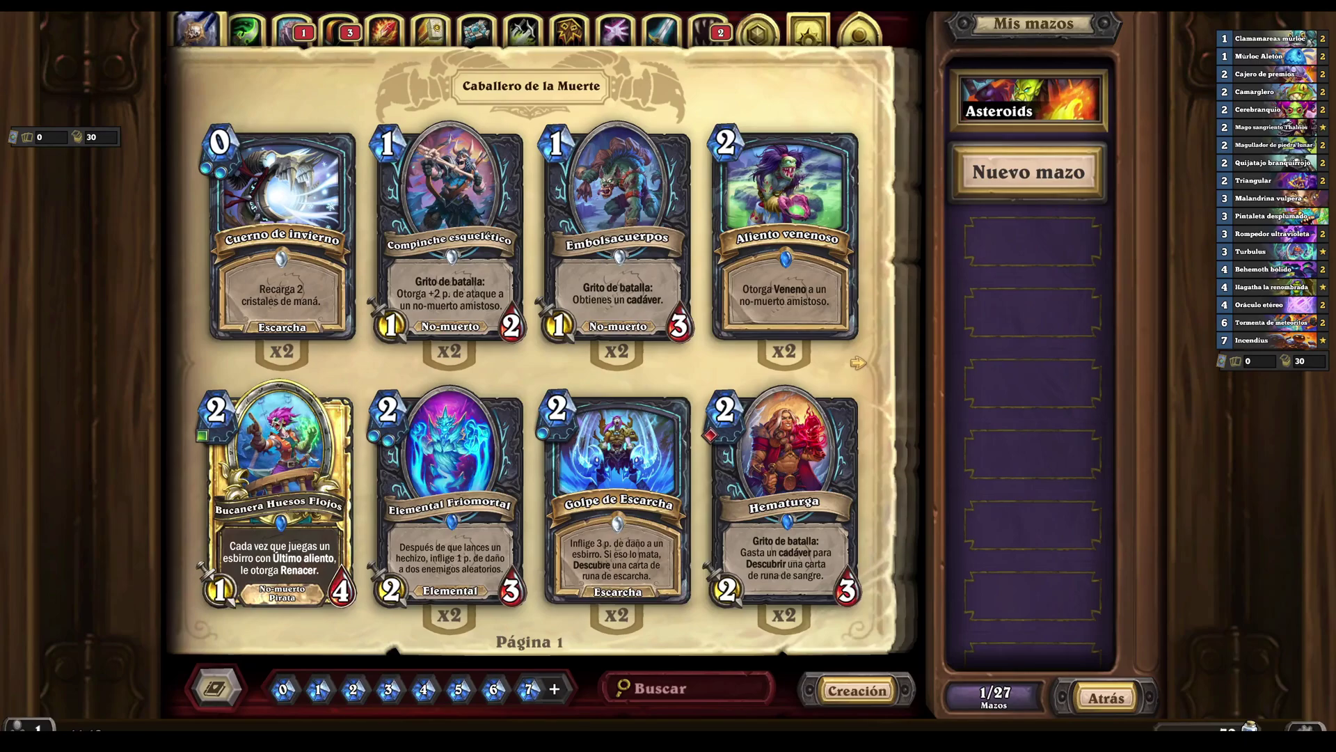
{"action": "scroll", "coordinate": [529, 362], "scroll_direction": "down", "scroll_amount": 1}
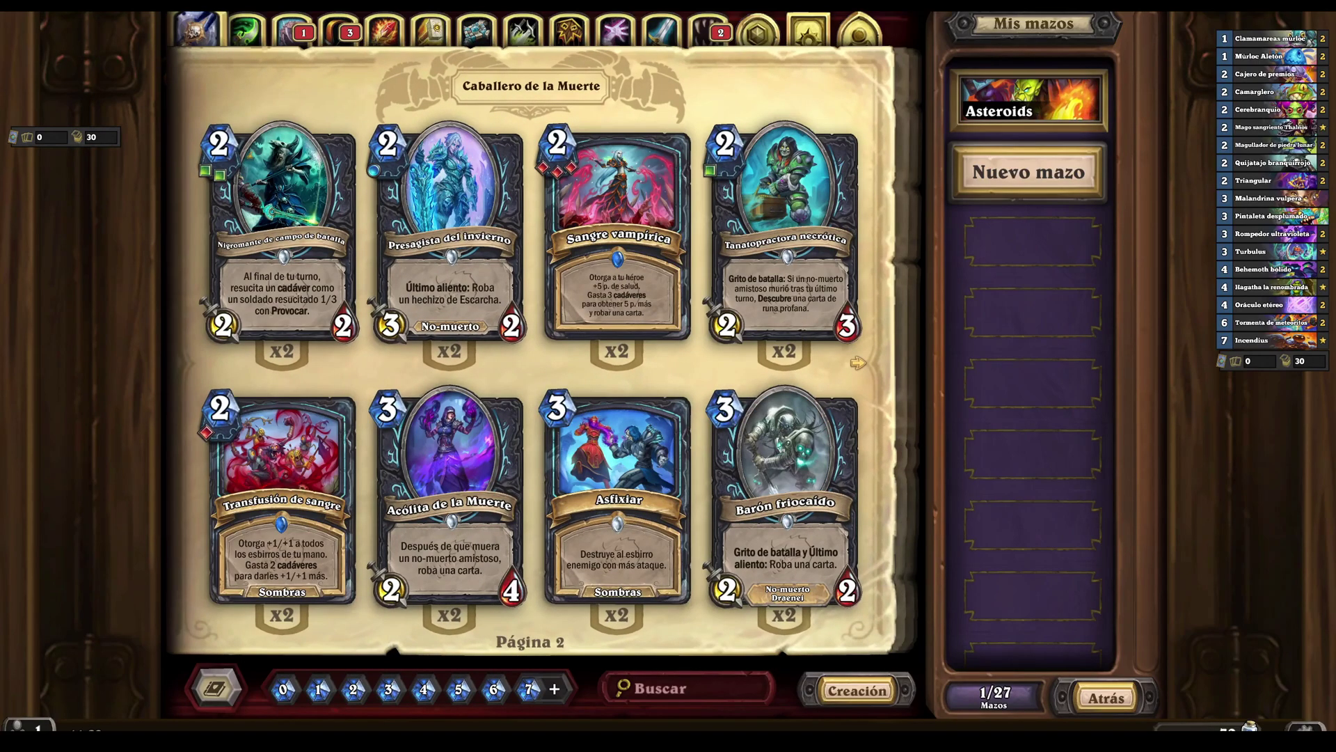
{"action": "scroll", "coordinate": [529, 362], "scroll_direction": "down", "scroll_amount": 1}
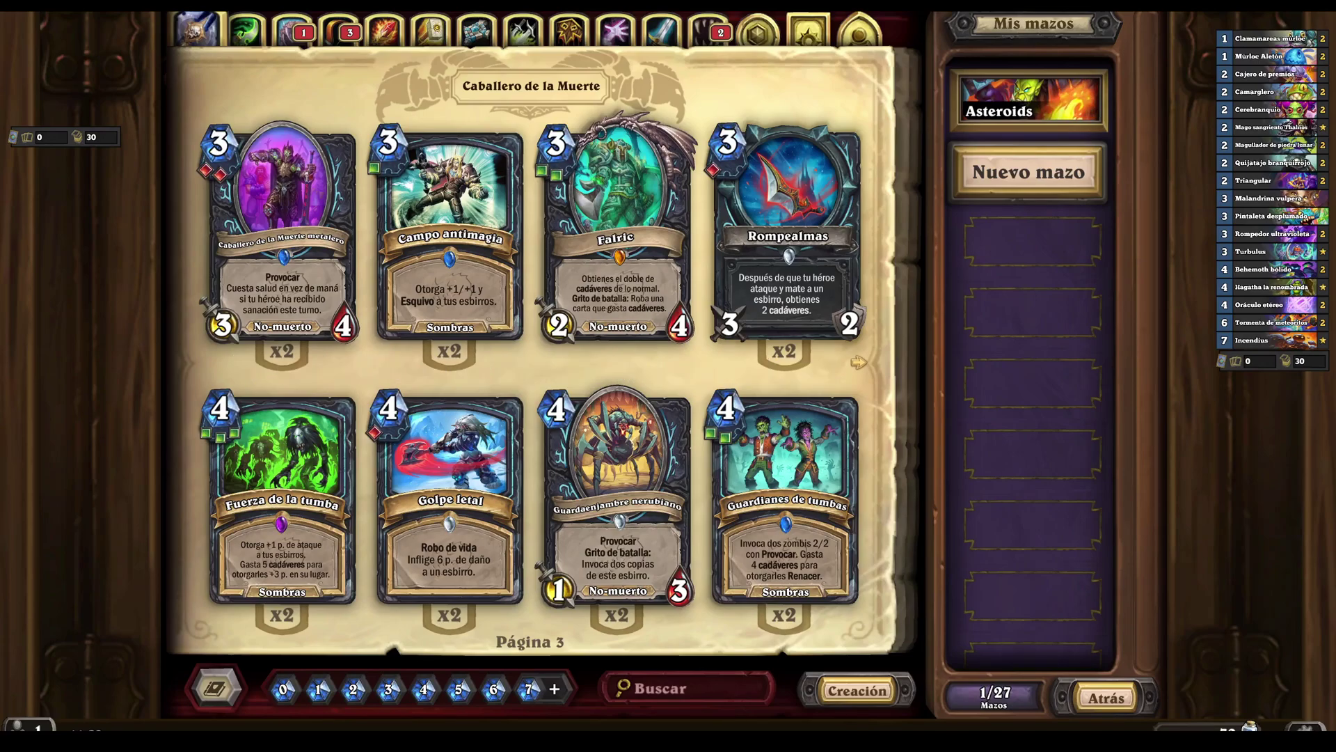
{"action": "scroll", "coordinate": [529, 361], "scroll_direction": "down", "scroll_amount": 1}
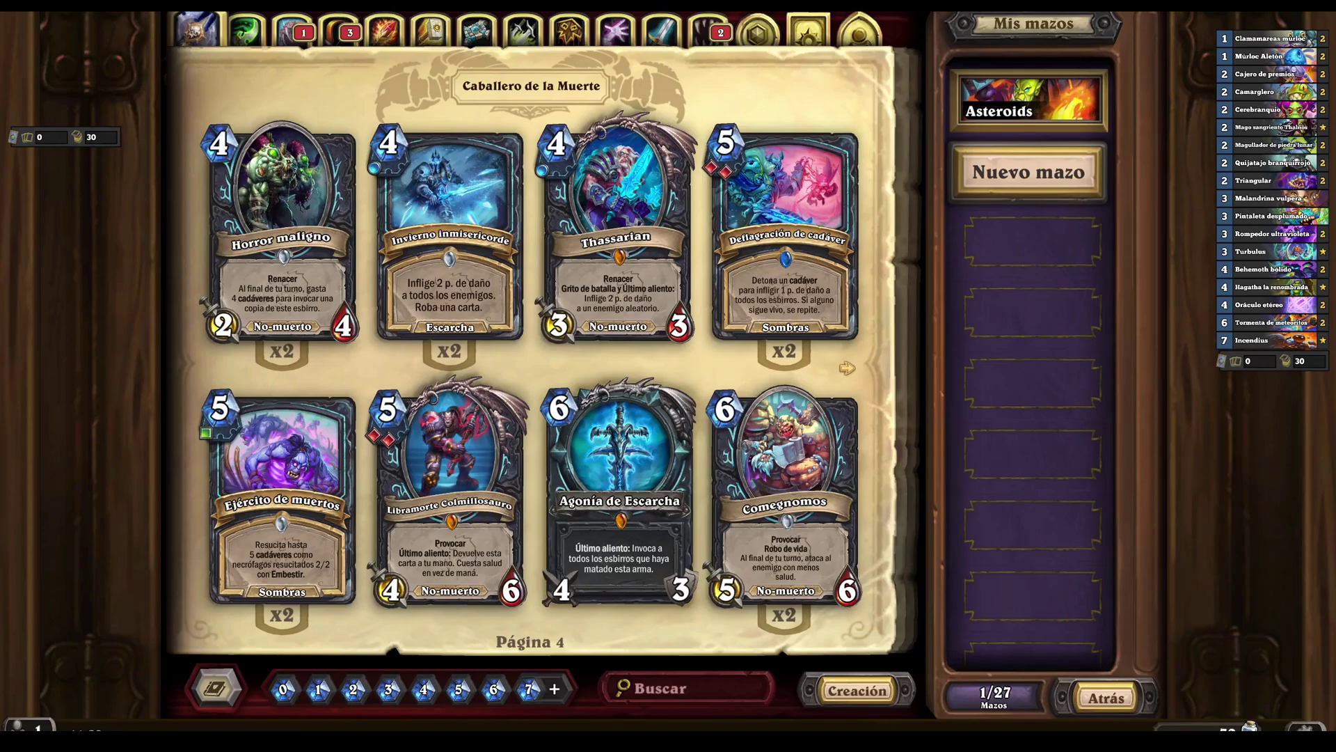
{"action": "scroll", "coordinate": [529, 362], "scroll_direction": "down", "scroll_amount": 1}
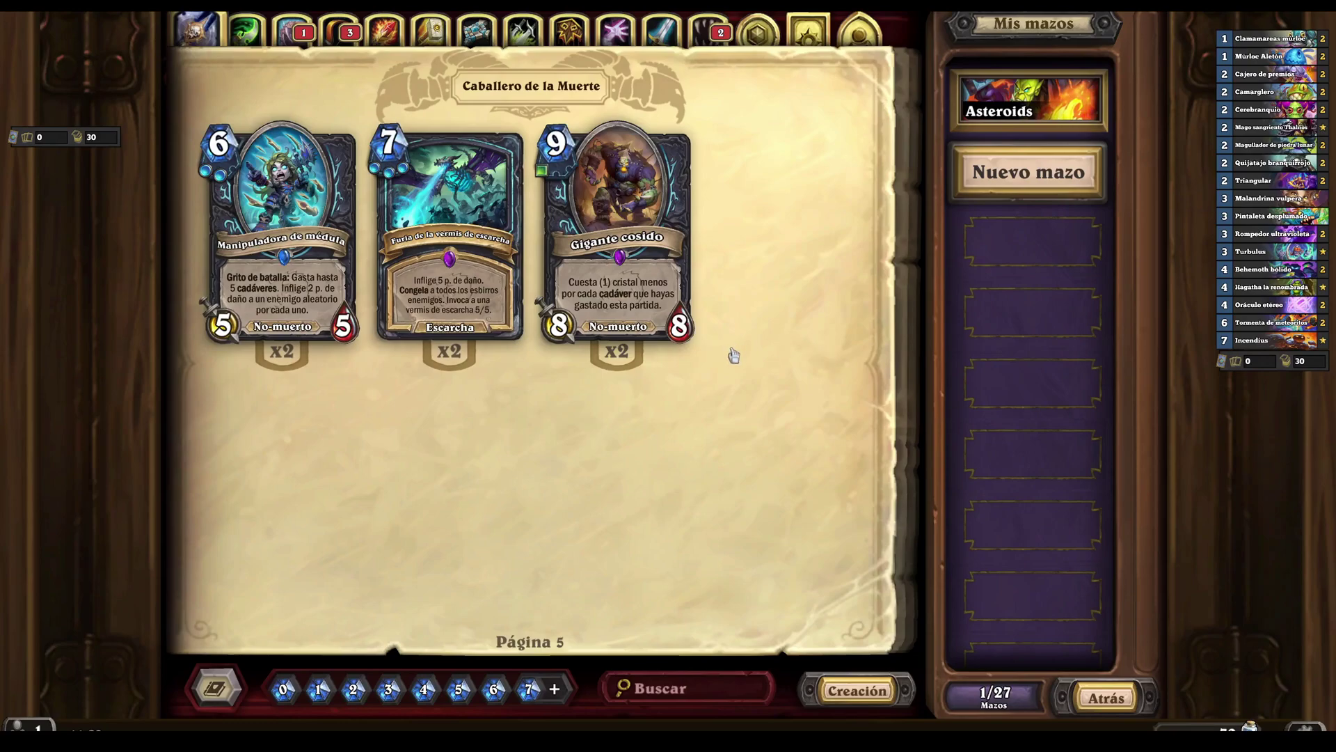
{"action": "key", "text": "super"}
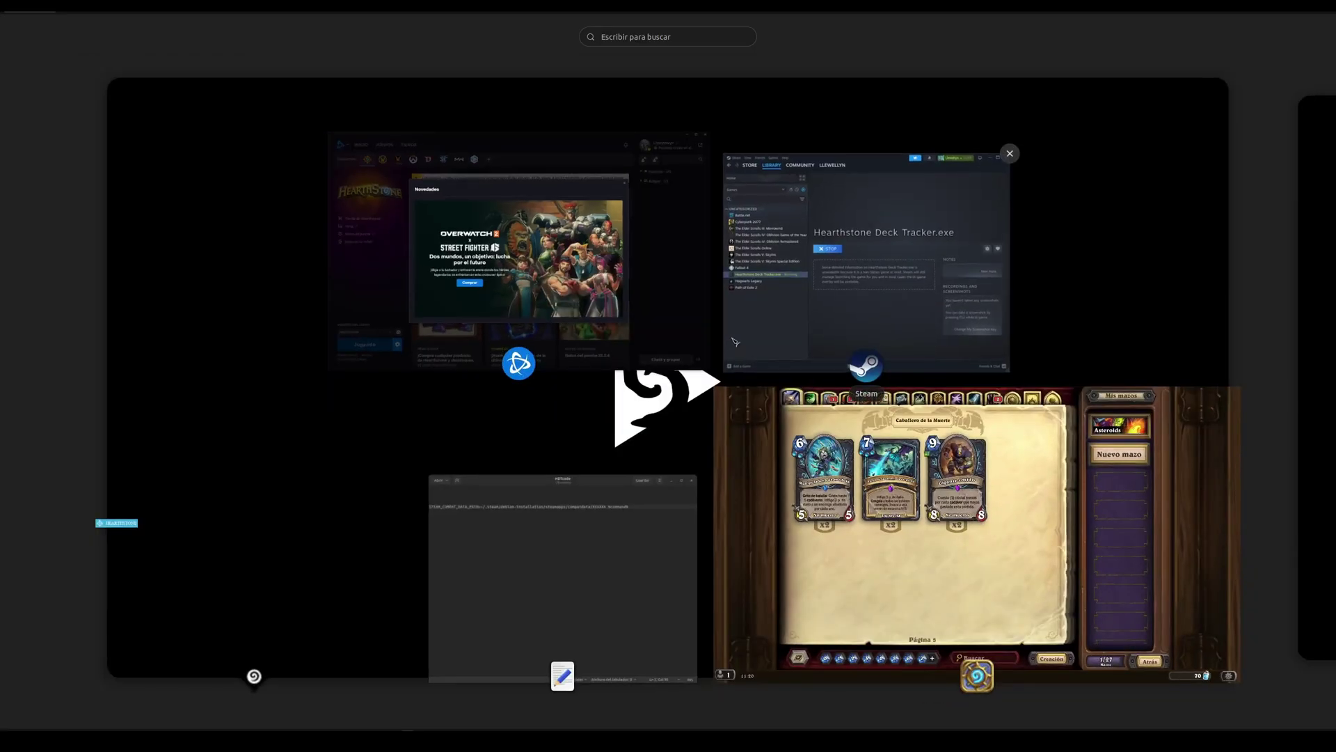
{"action": "left_click", "coordinate": [987, 518]}
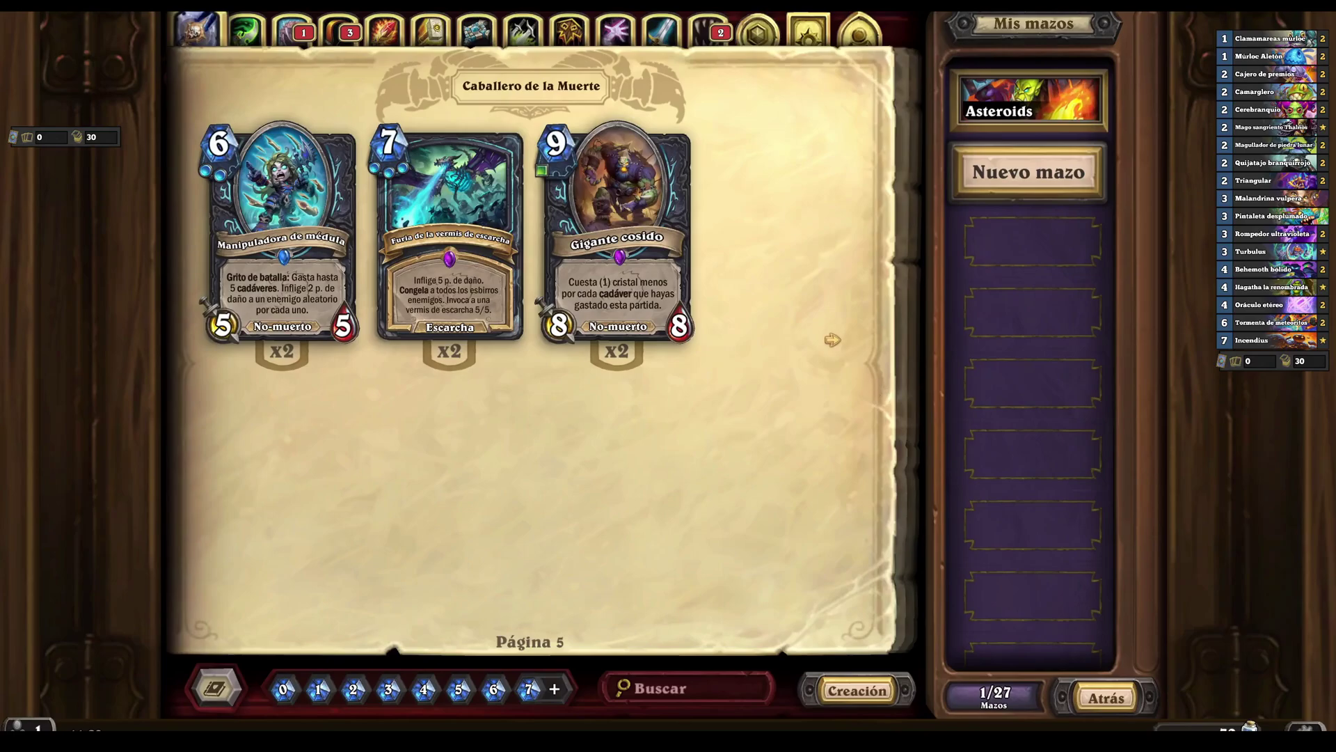
- Test the overlay on/off hotkey in the card collection and on deck selection, switching focus away from Hearthstone and back, ending at the tracker's overlay options
{"action": "key", "text": "alt+Tab"}
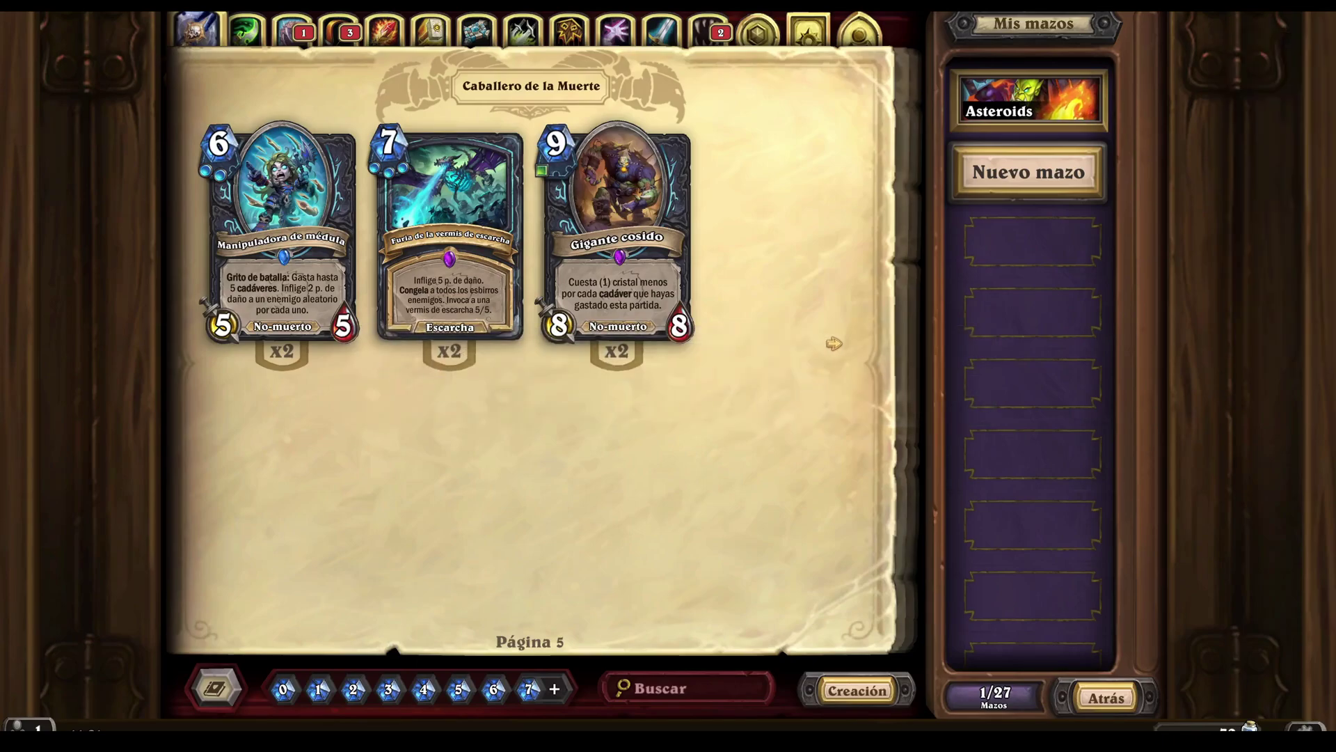
{"action": "key", "text": "Escape"}
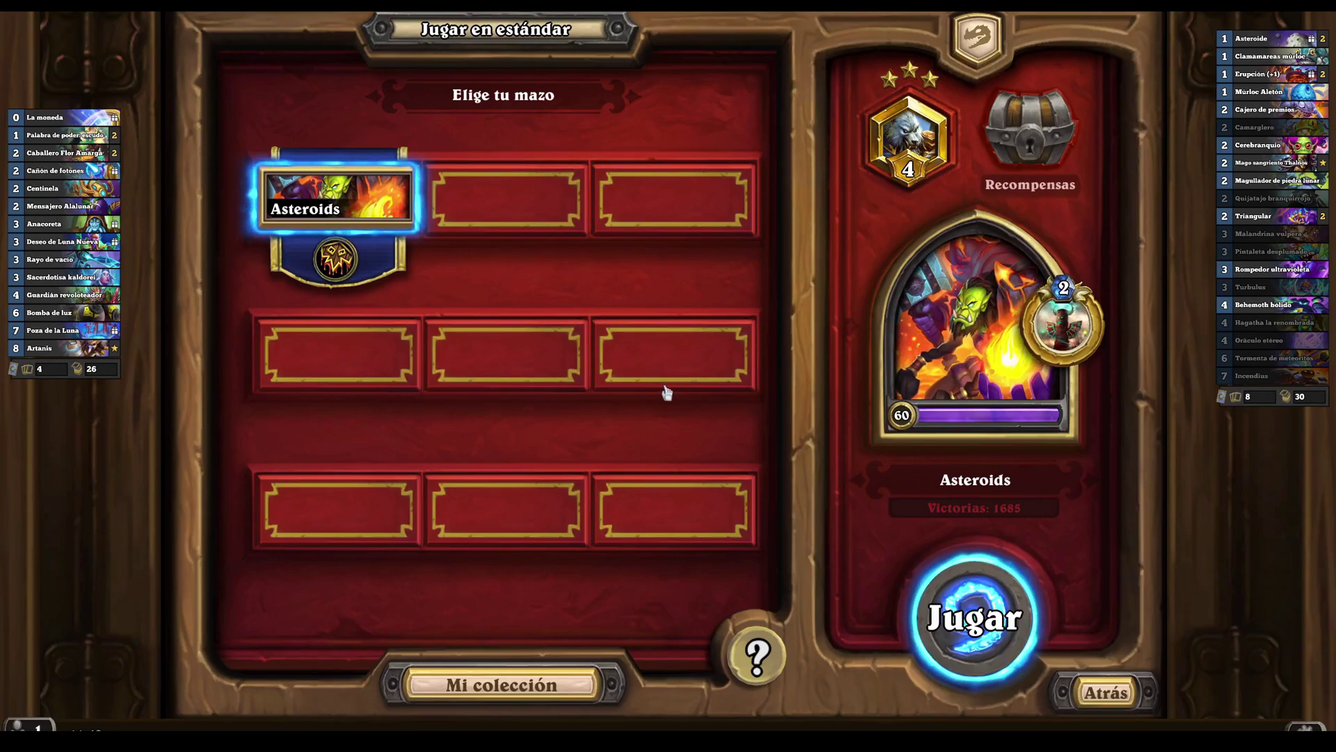
{"action": "key", "text": "alt+Tab"}
{"action": "key", "text": "alt+shift+Tab"}
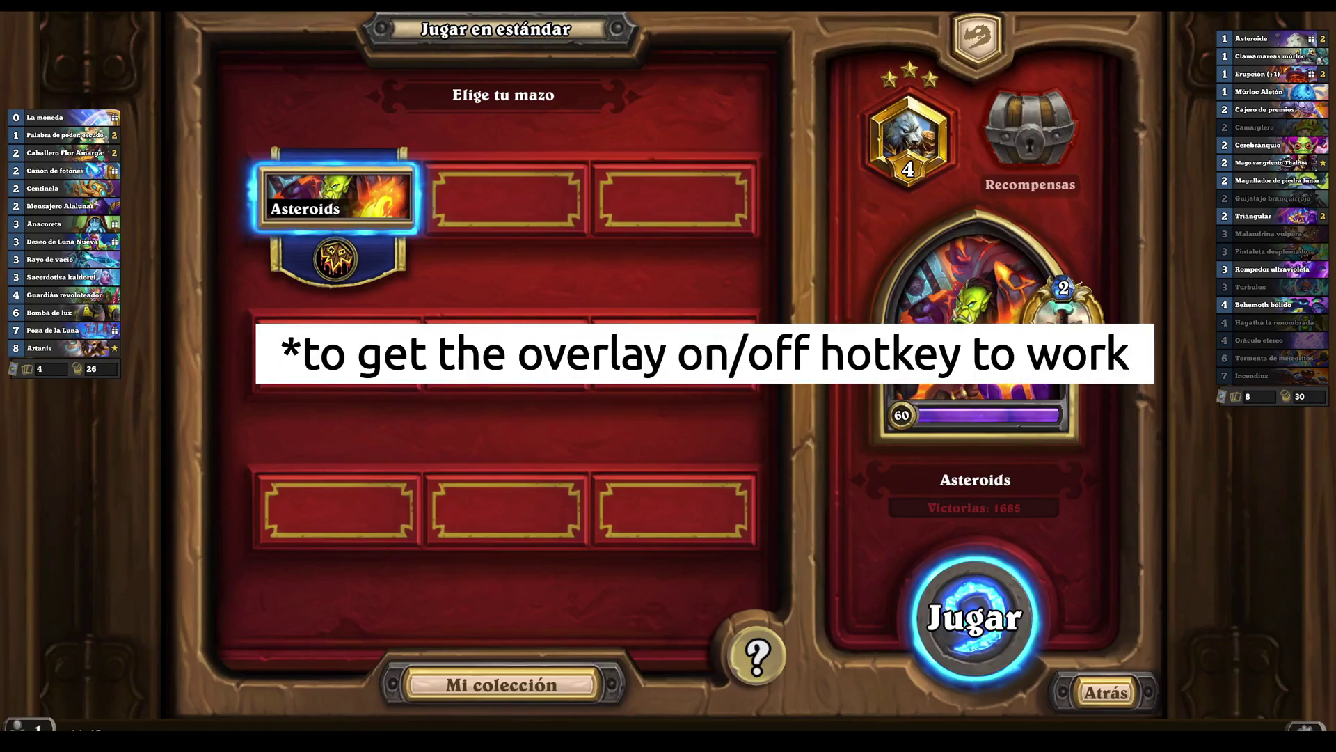
{"action": "key", "text": "ctrl+shift+h"}
{"action": "key", "text": "ctrl+shift+h"}
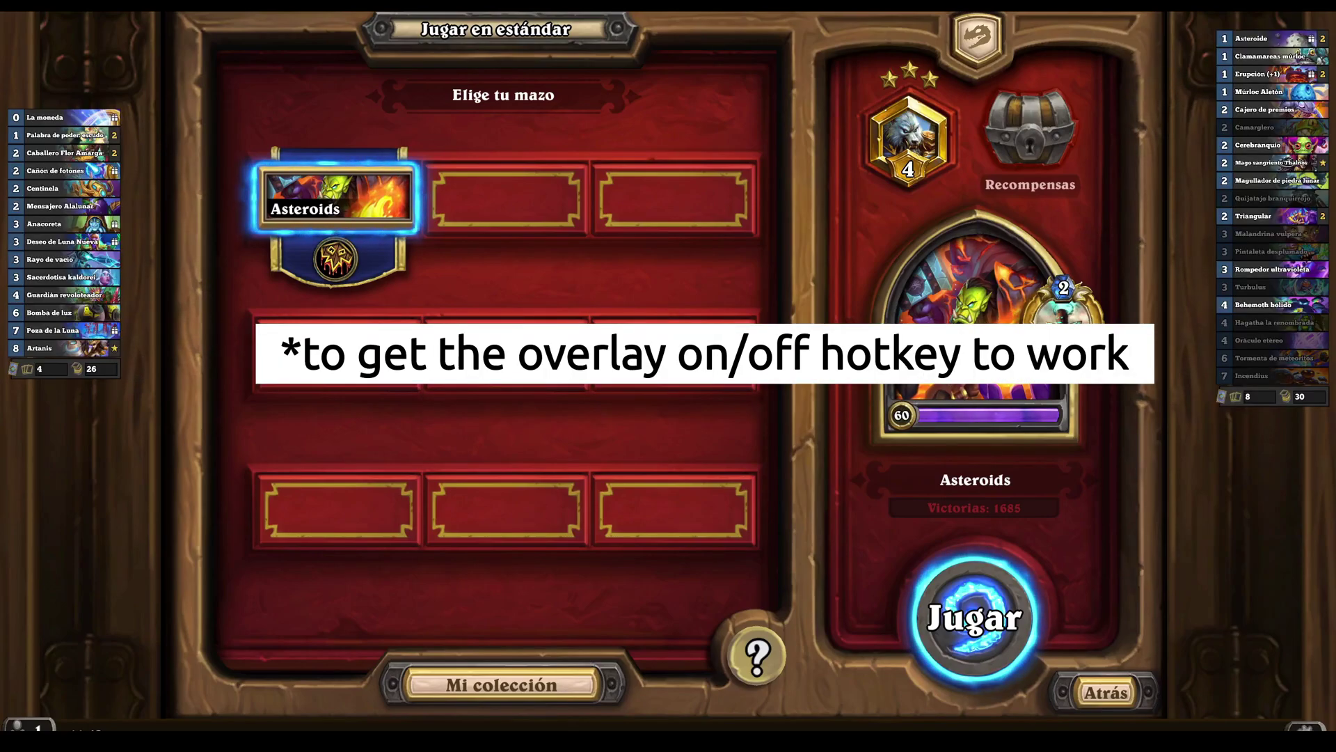
{"action": "key", "text": "Print"}
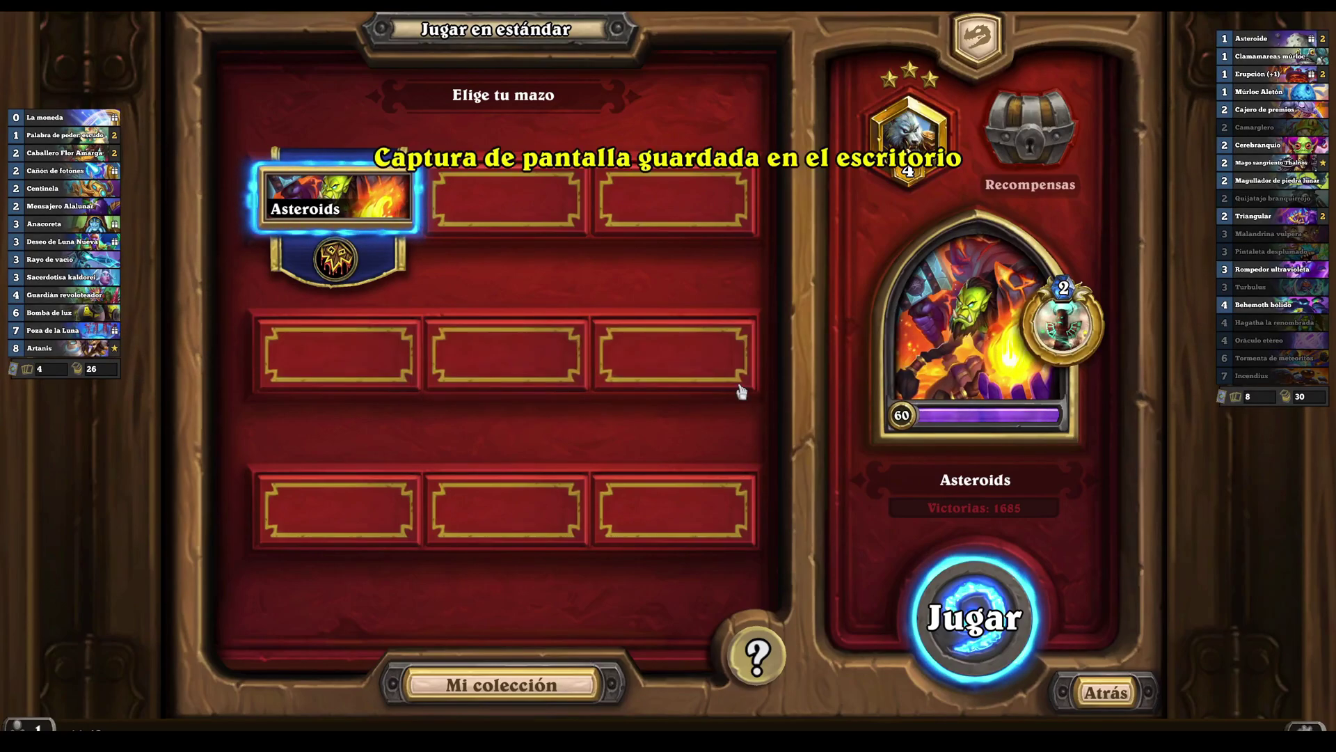
{"action": "key", "text": "alt+Tab"}
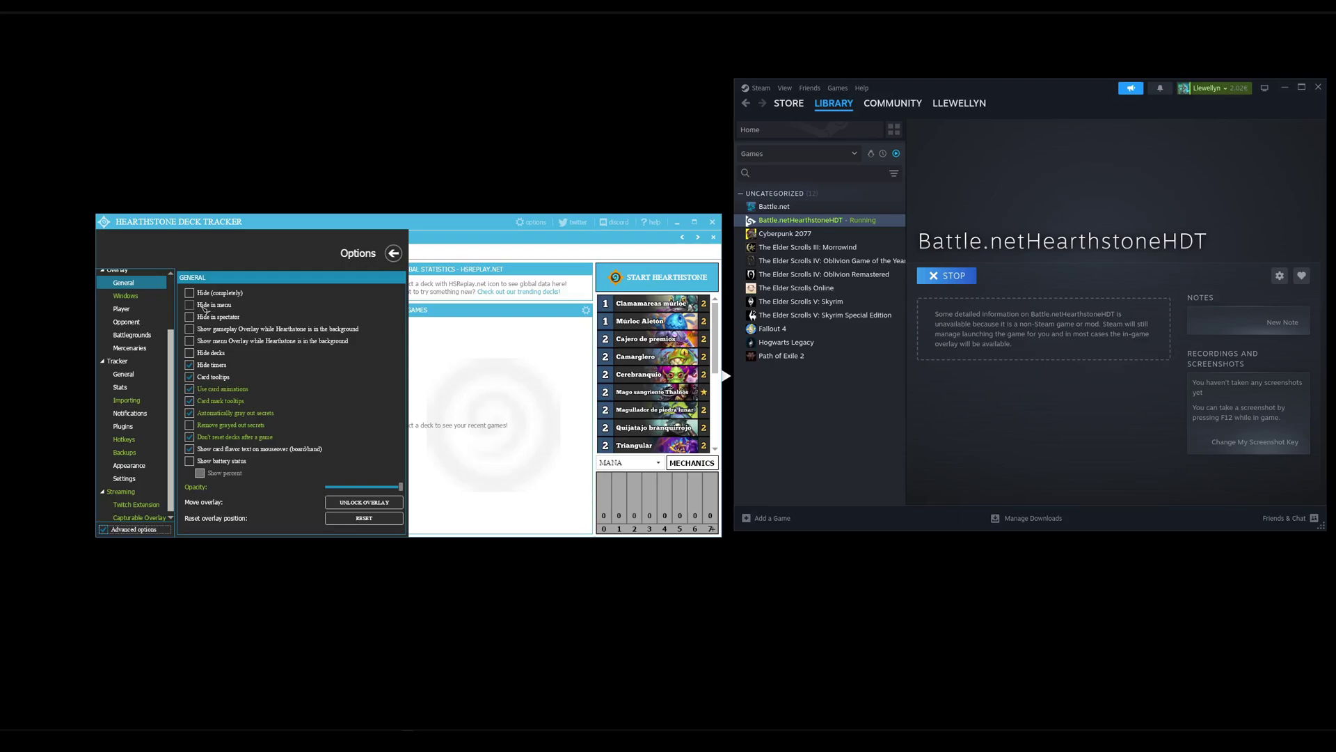
- In the system's monitor settings, select the vertical BenQ Corporation 24" display and reposition it in the layout relative to monitor 3
{"action": "key", "text": "alt+Tab"}
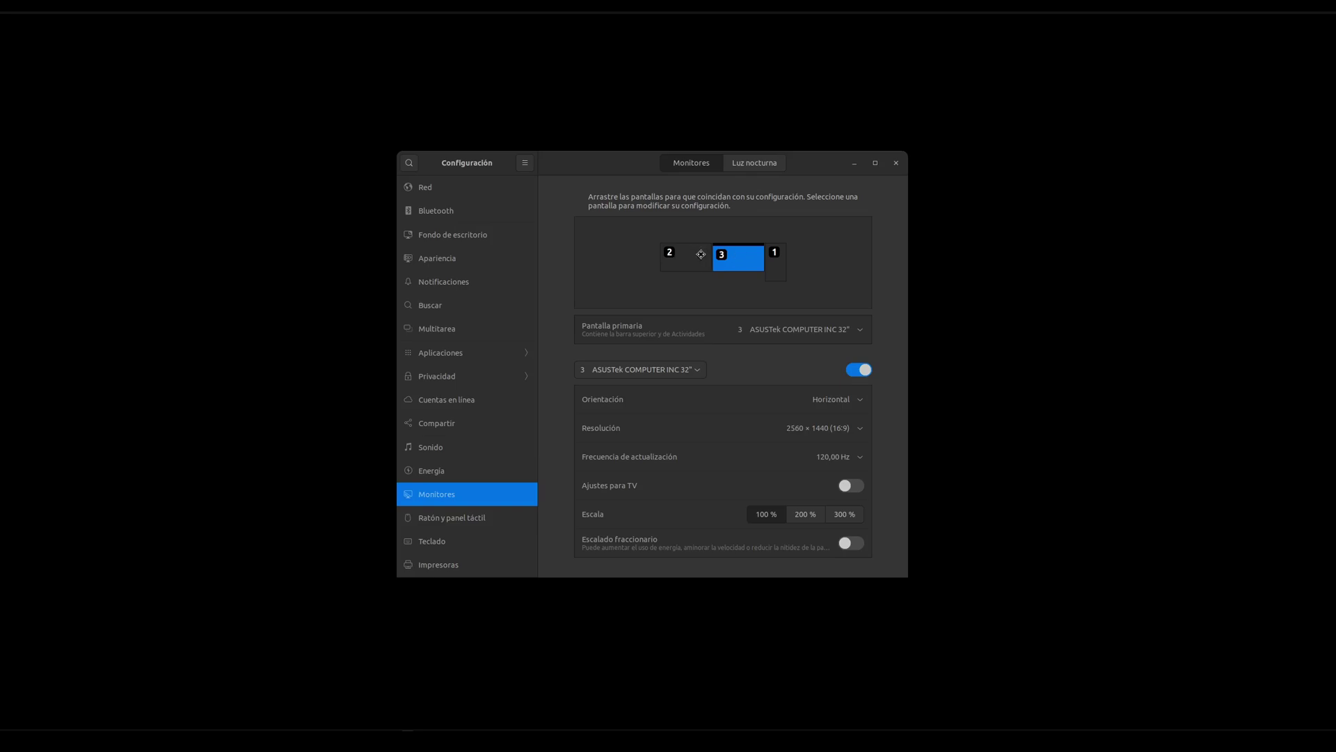
{"action": "left_click", "coordinate": [778, 259]}
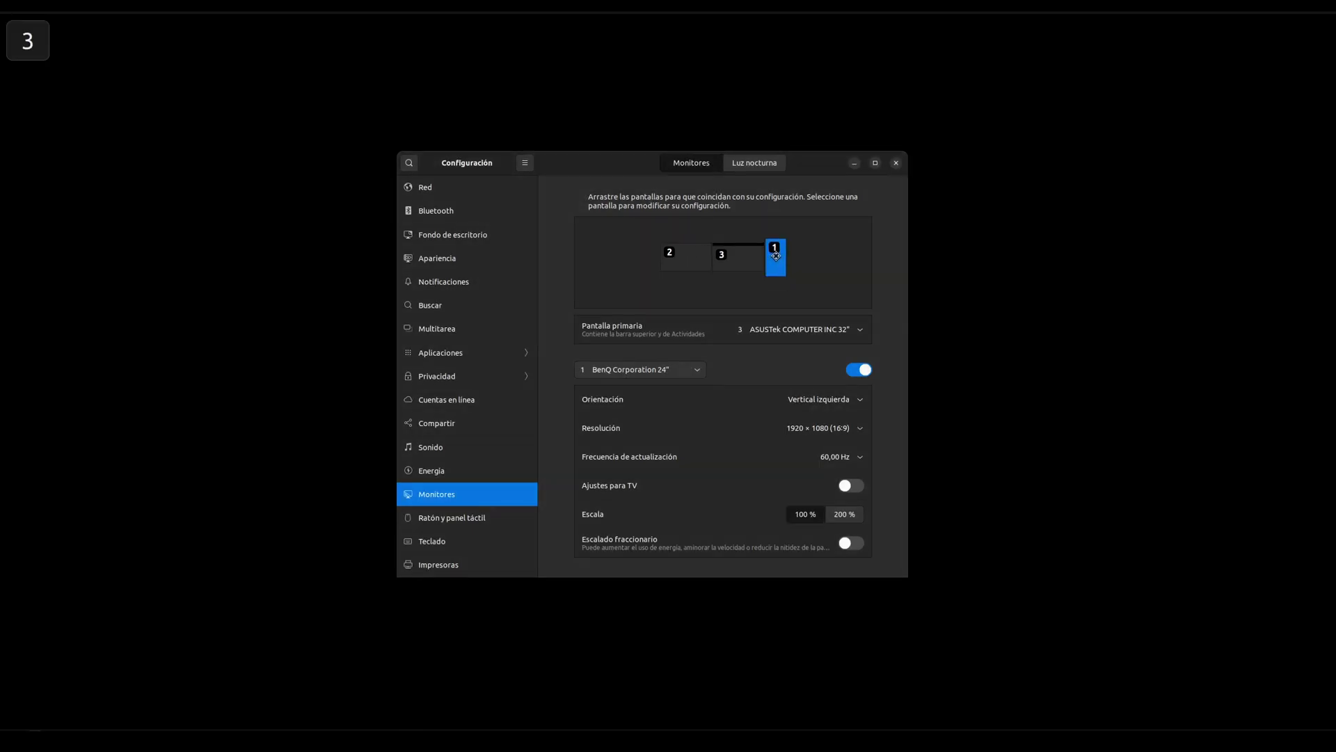
{"action": "left_click_drag", "start_coordinate": [776, 256], "coordinate": [775, 253]}
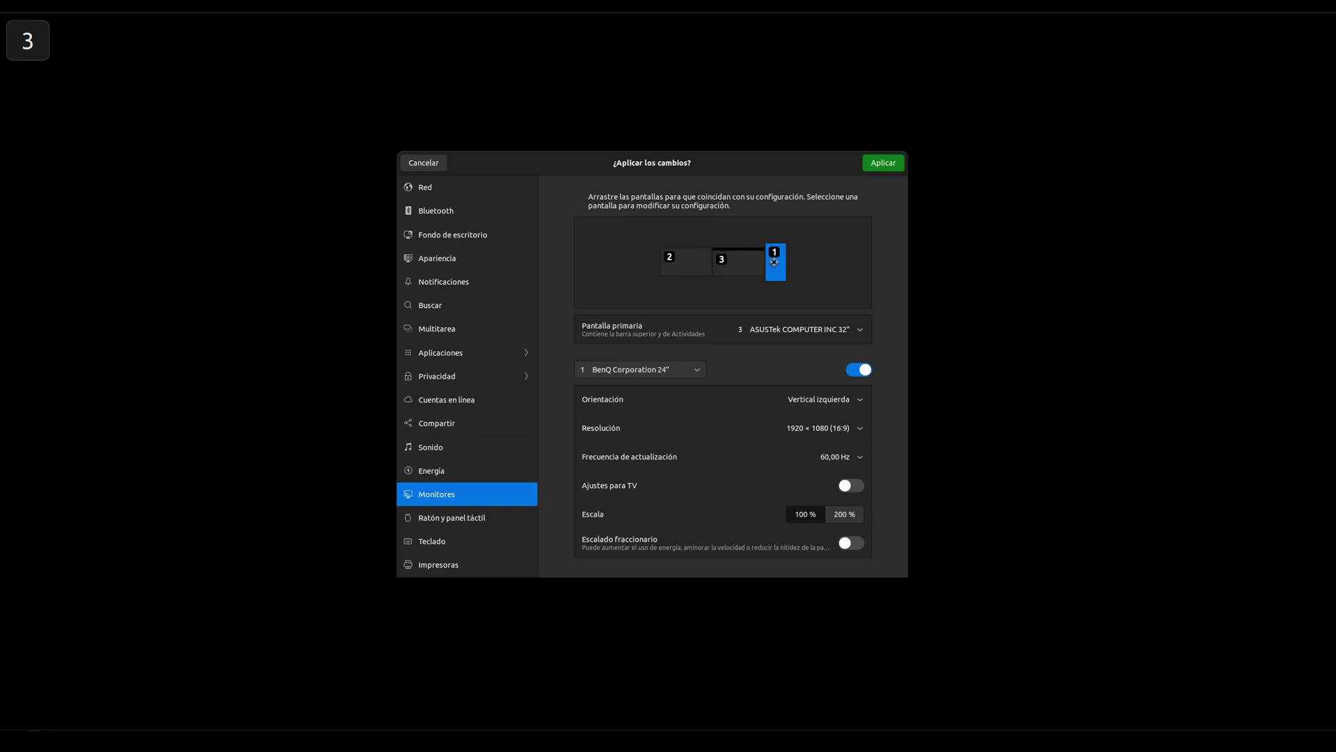
{"action": "left_click_drag", "start_coordinate": [774, 262], "coordinate": [895, 262]}
{"action": "left_click_drag", "start_coordinate": [878, 265], "coordinate": [739, 262]}
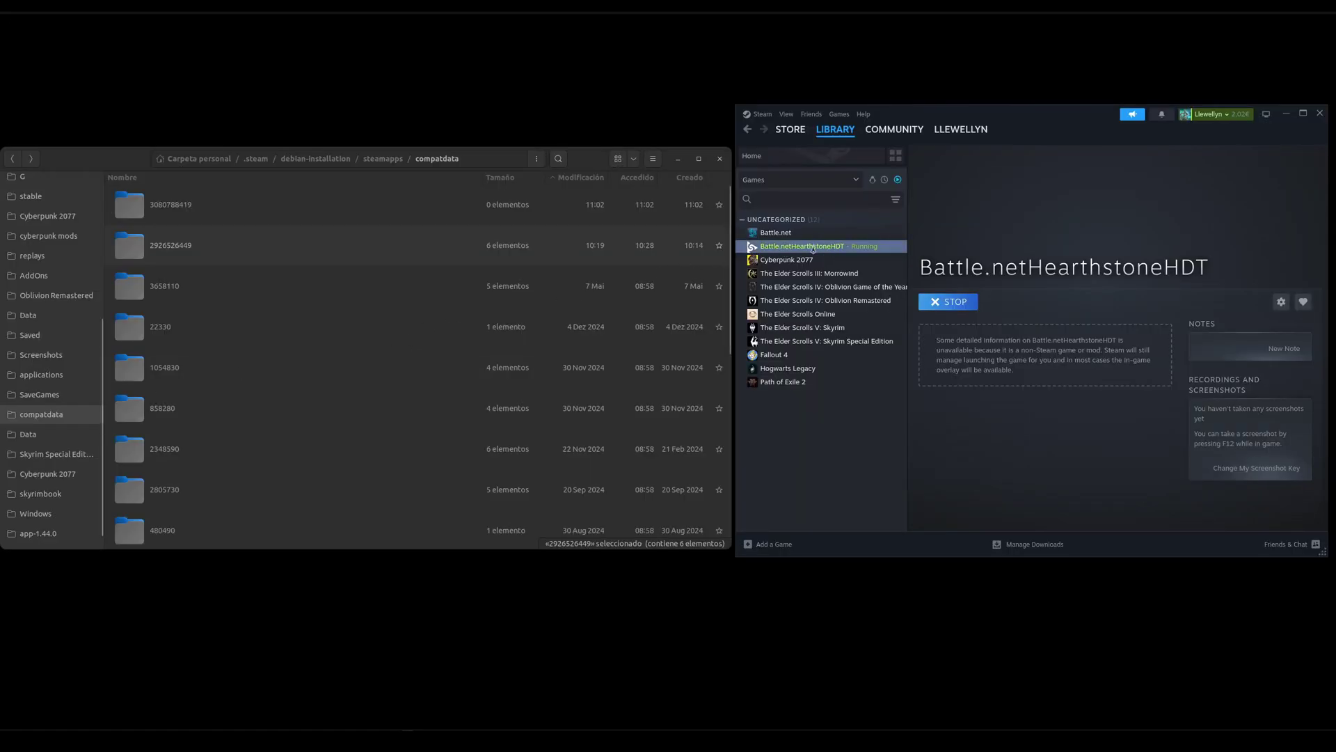
{"action": "right_click", "coordinate": [813, 249]}
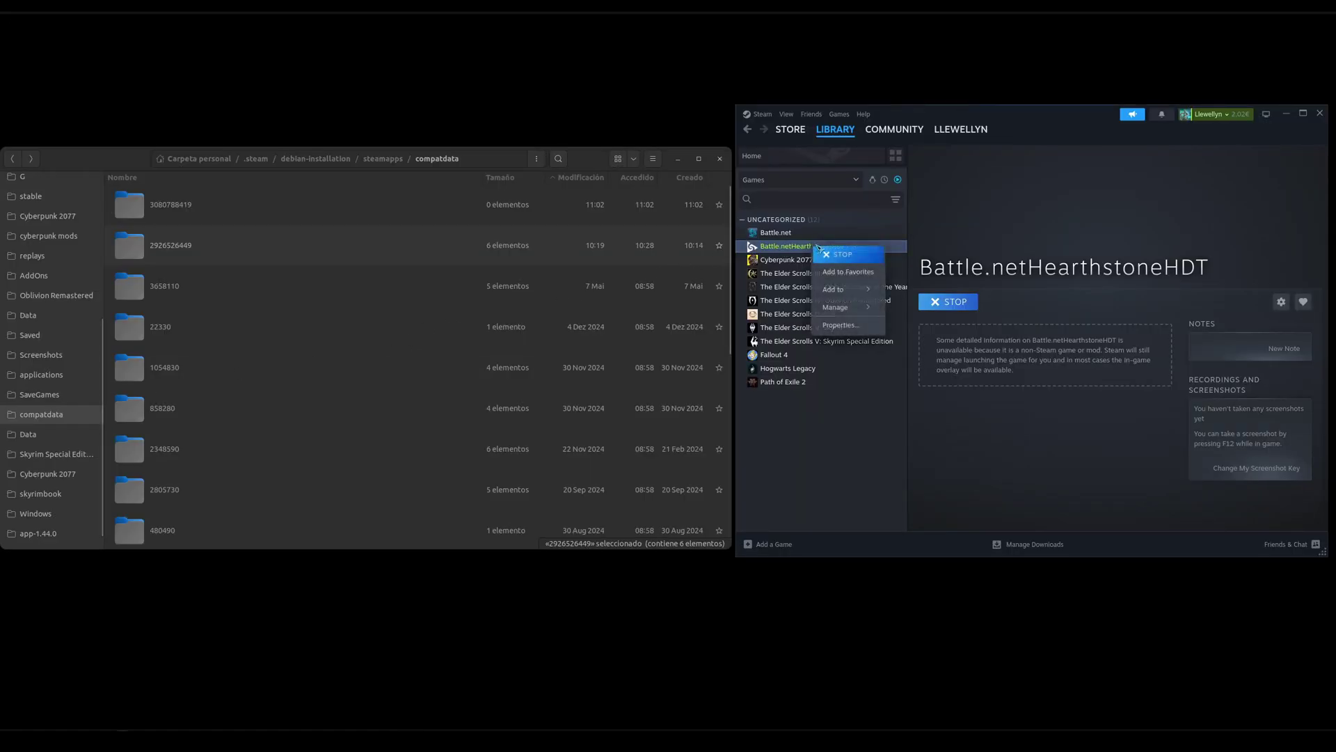
{"action": "left_click", "coordinate": [836, 309]}
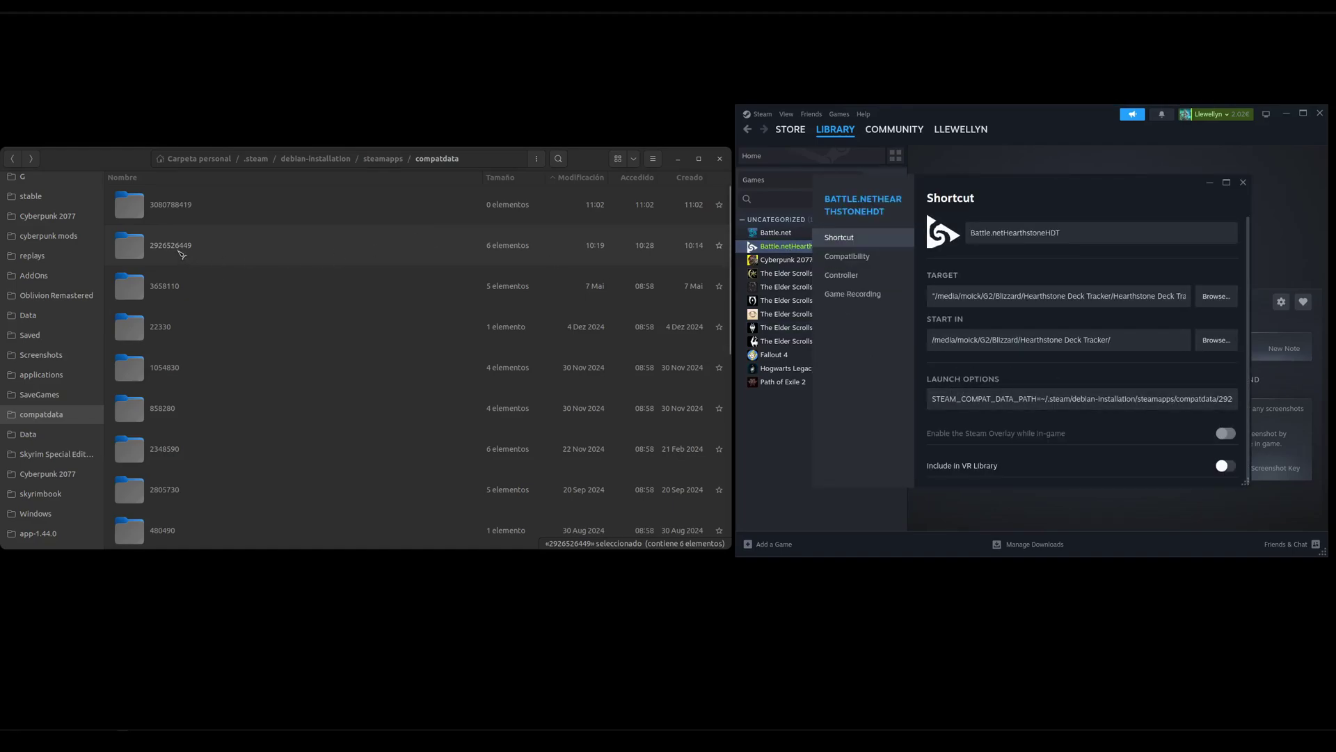
{"action": "left_click", "coordinate": [195, 256]}
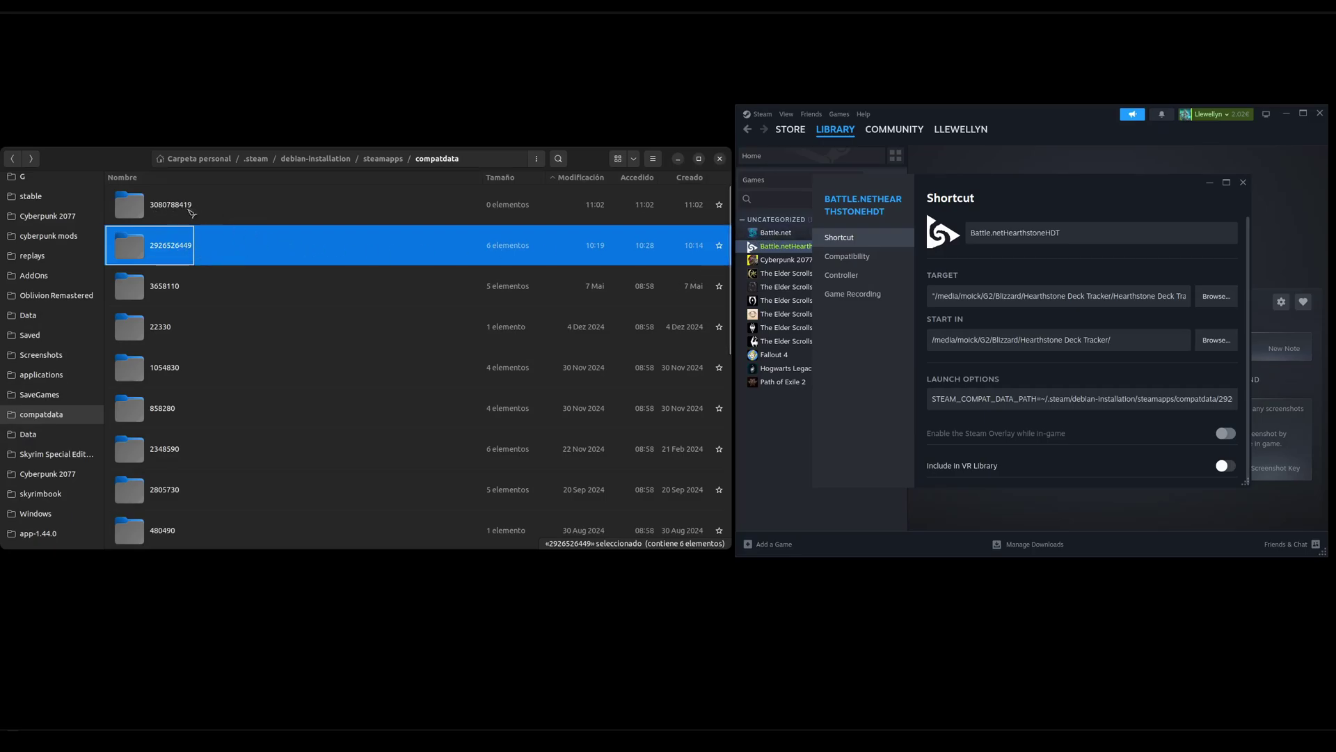
{"action": "left_click", "coordinate": [167, 206]}
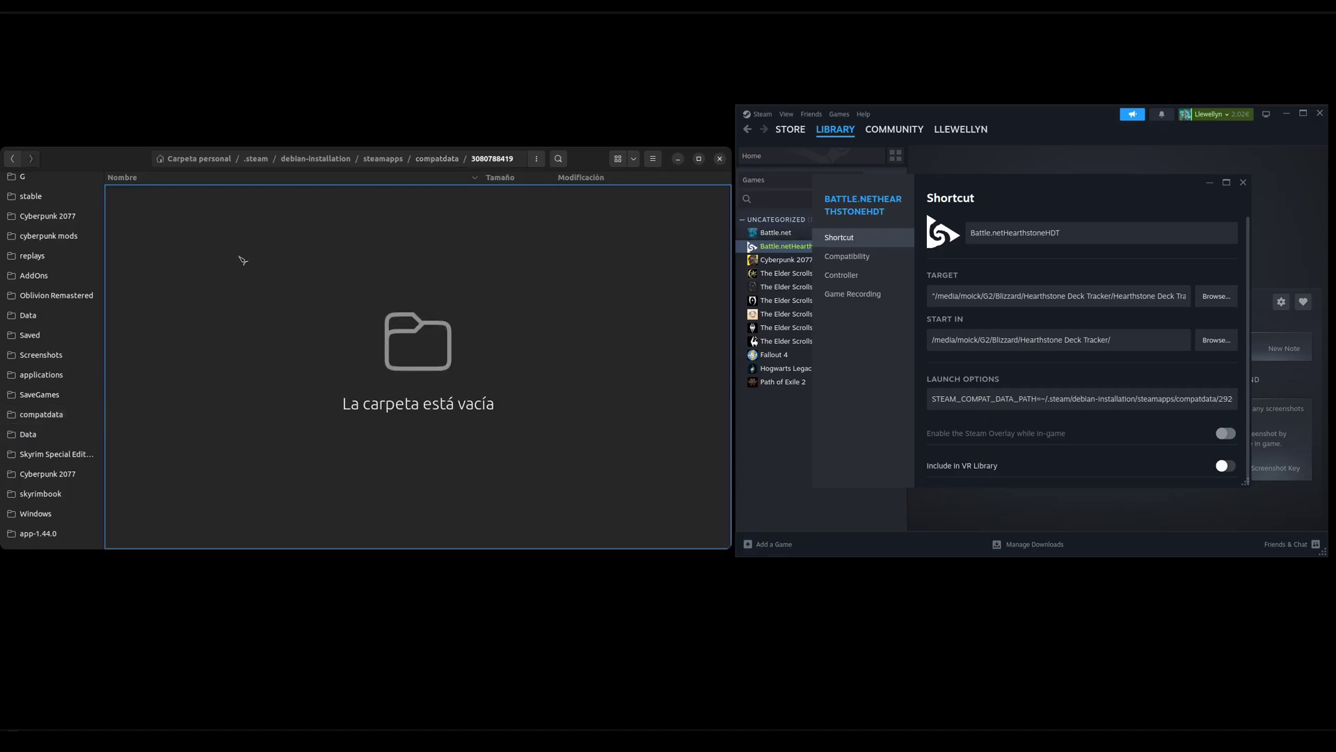